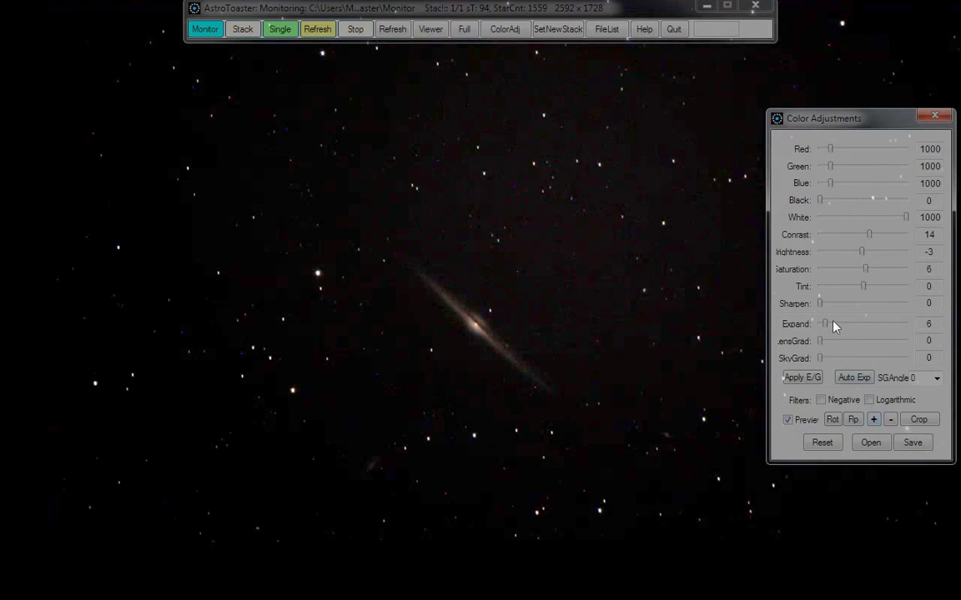
{"action": "left_click", "coordinate": [832, 324]}
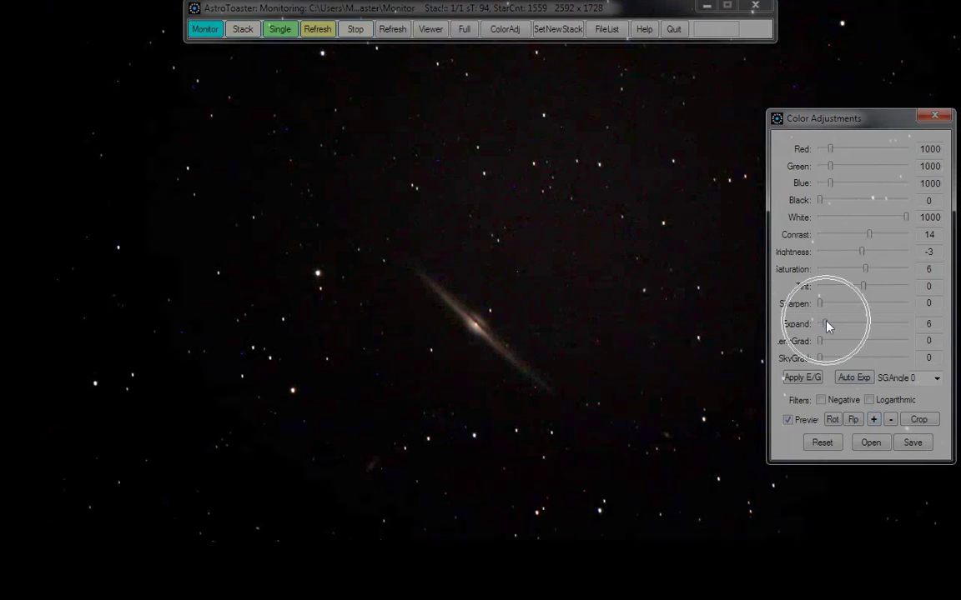
{"action": "left_click", "coordinate": [868, 401]}
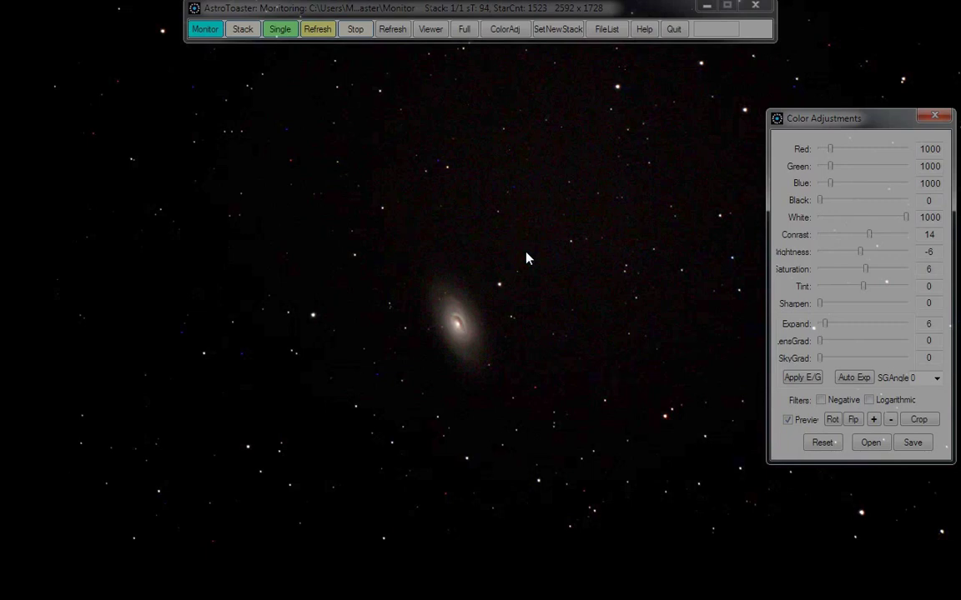
In the EOS 650D camera window, stop the running timer shooting and set the capture file prefix to m100
{"action": "left_click", "coordinate": [464, 30]}
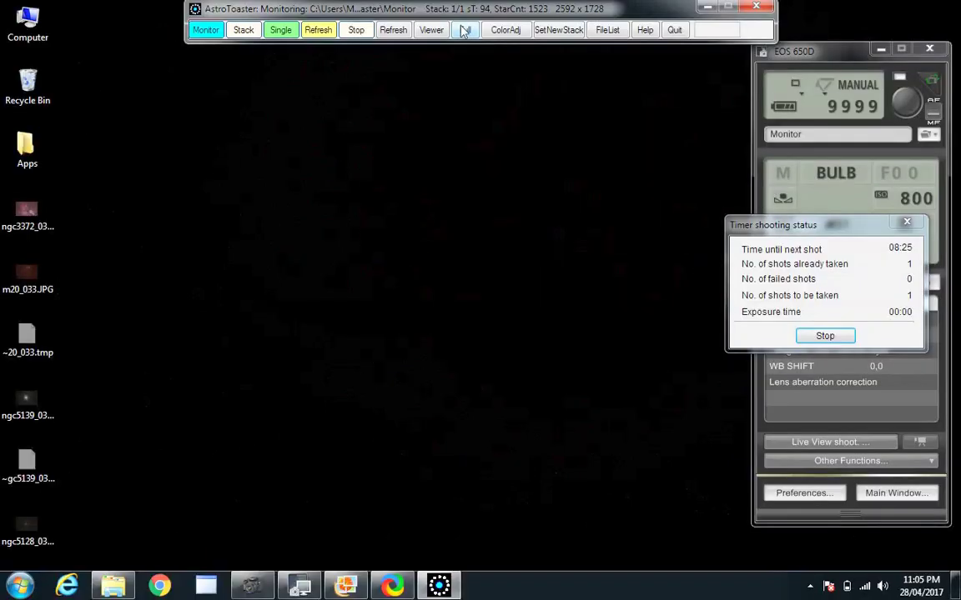
{"action": "left_click", "coordinate": [850, 339]}
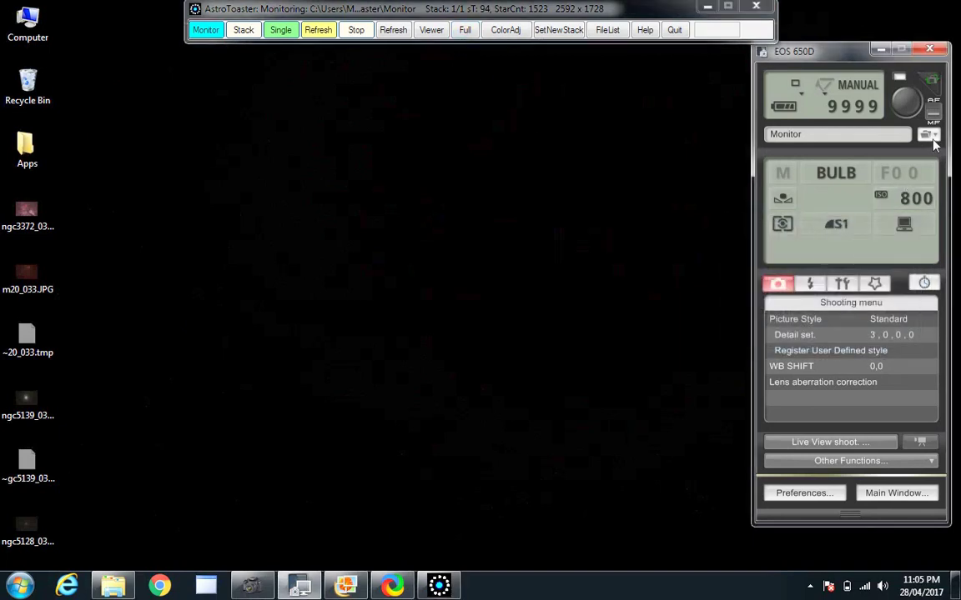
{"action": "left_click", "coordinate": [929, 136]}
{"action": "left_click", "coordinate": [733, 170]}
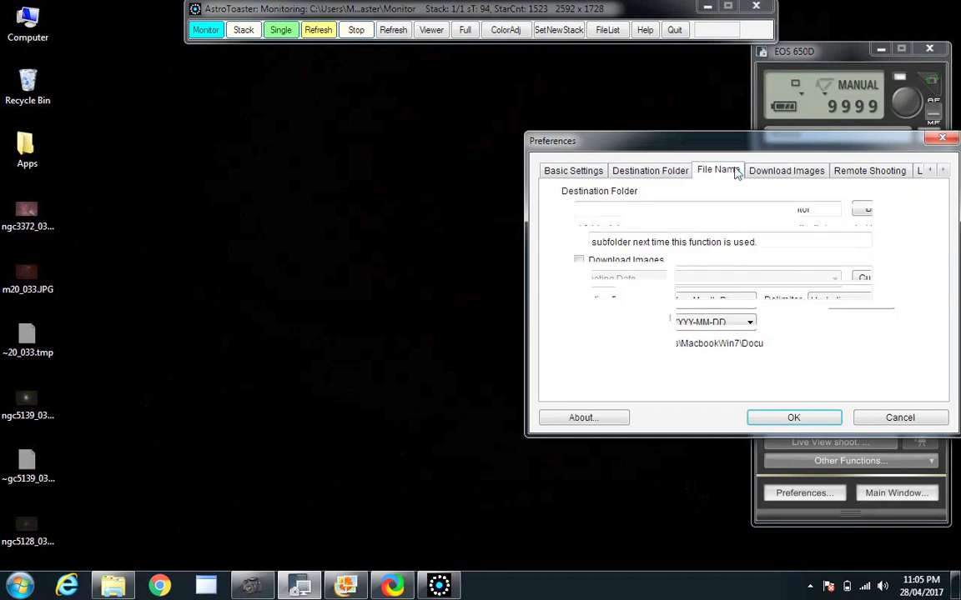
{"action": "double_click", "coordinate": [622, 243]}
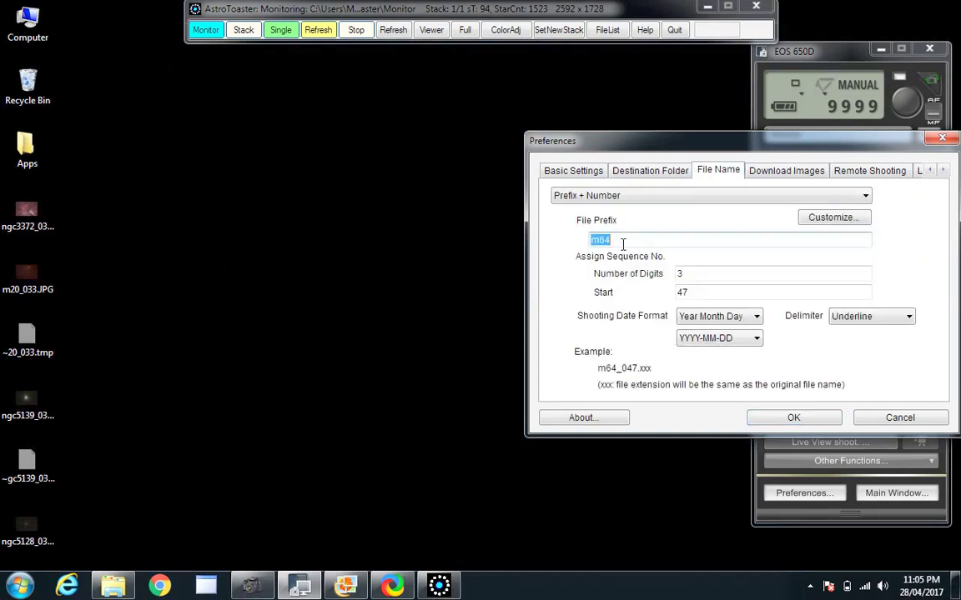
{"action": "type", "text": "m100"}
{"action": "left_click", "coordinate": [766, 419]}
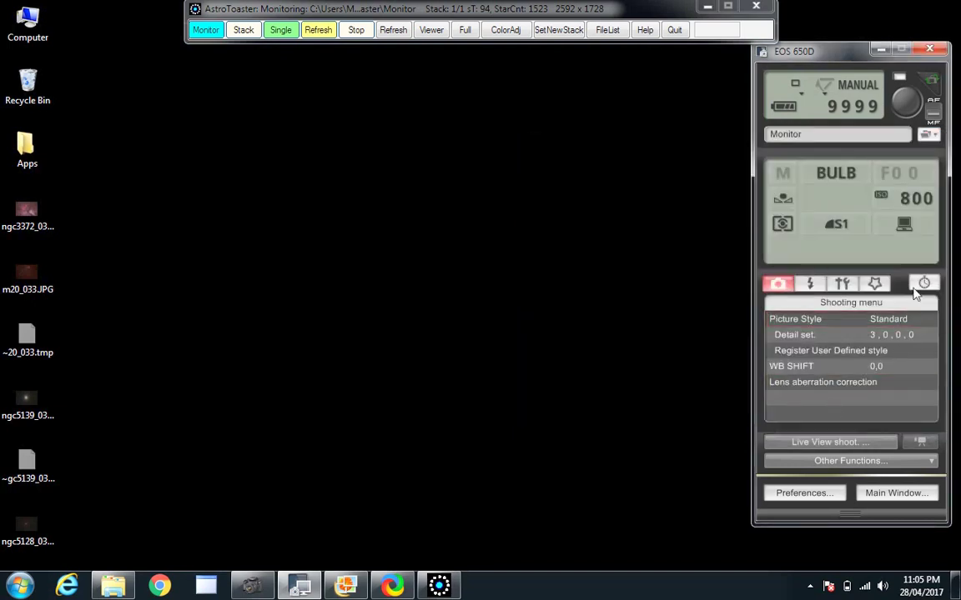
Start interval timer shooting with the existing settings and return to the full-screen image viewer
{"action": "left_click", "coordinate": [914, 290]}
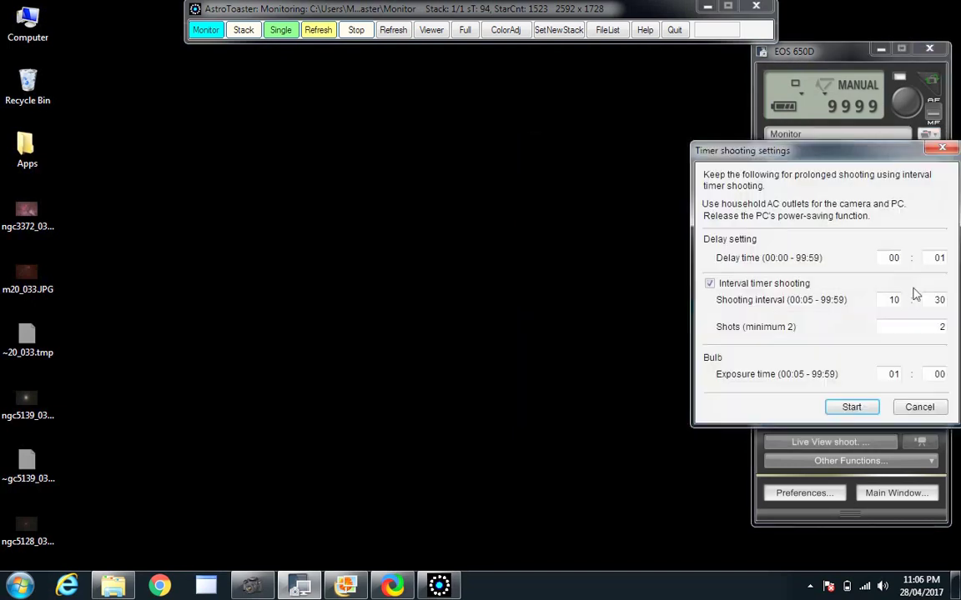
{"action": "left_click", "coordinate": [868, 408]}
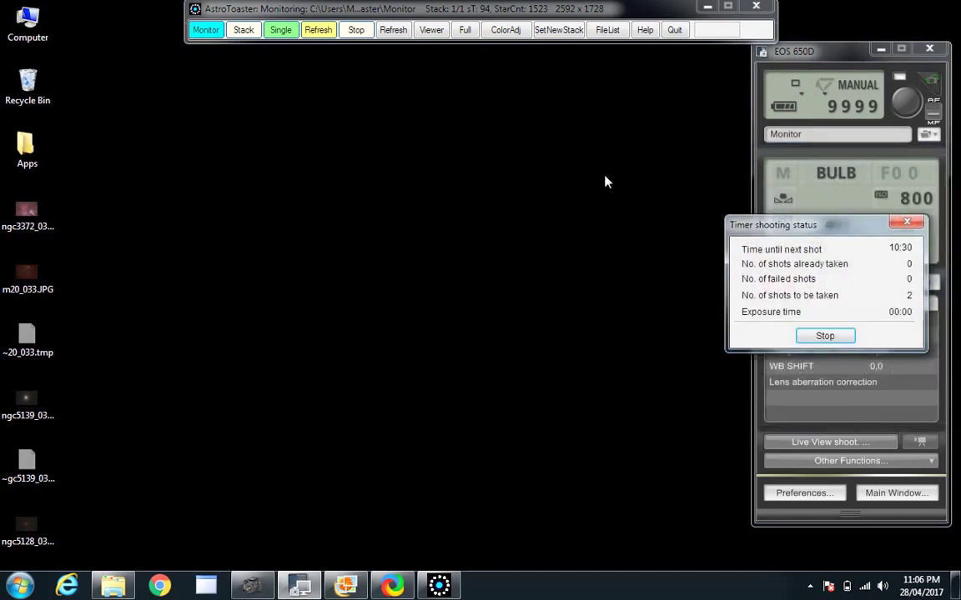
{"action": "left_click", "coordinate": [465, 31]}
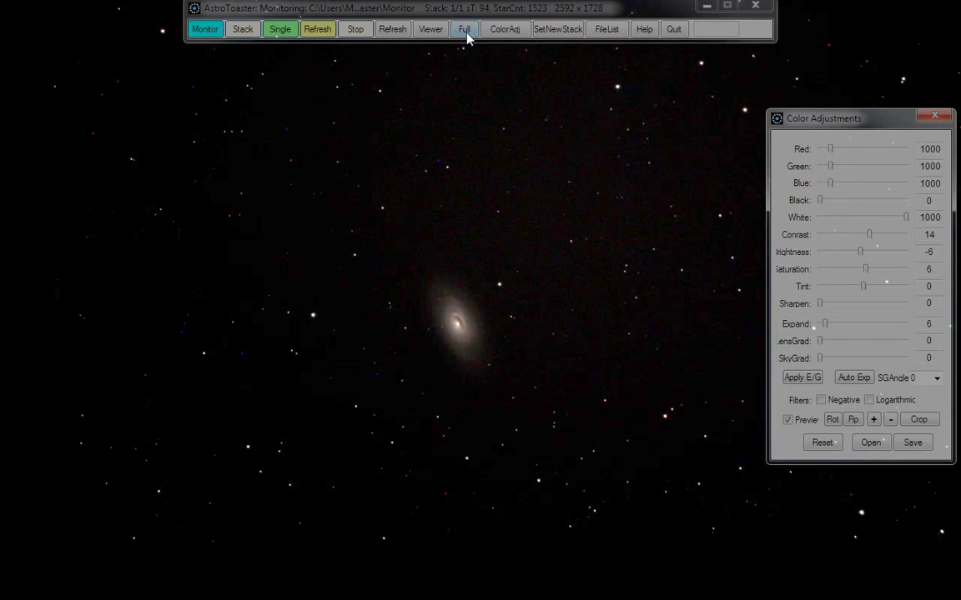
{"action": "left_click", "coordinate": [465, 33]}
Set the galaxy image's brightness to -7 and inspect the galaxy's core at a higher magnification
{"action": "key", "text": "Left"}
{"action": "left_click", "coordinate": [873, 421]}
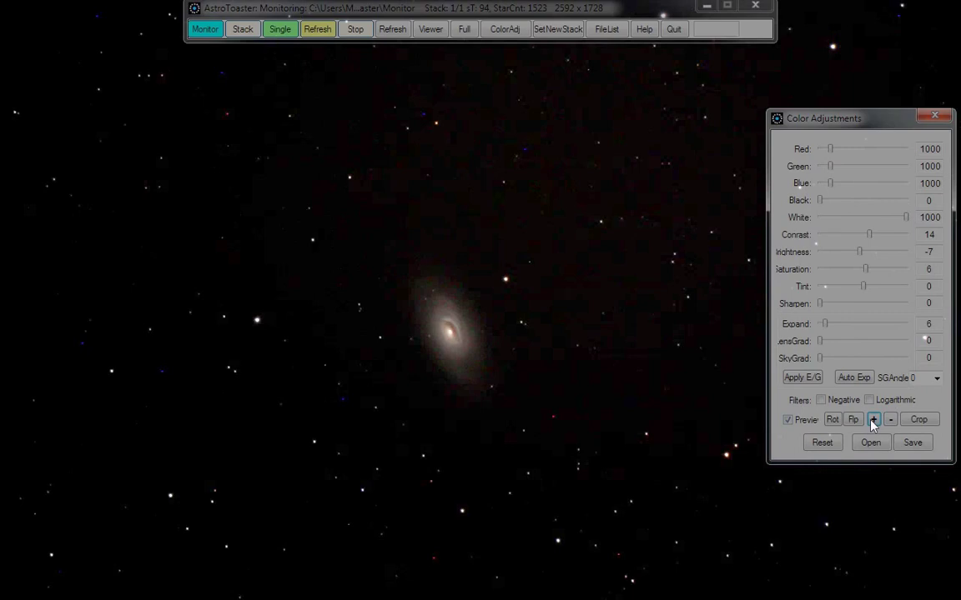
{"action": "left_click", "coordinate": [872, 422]}
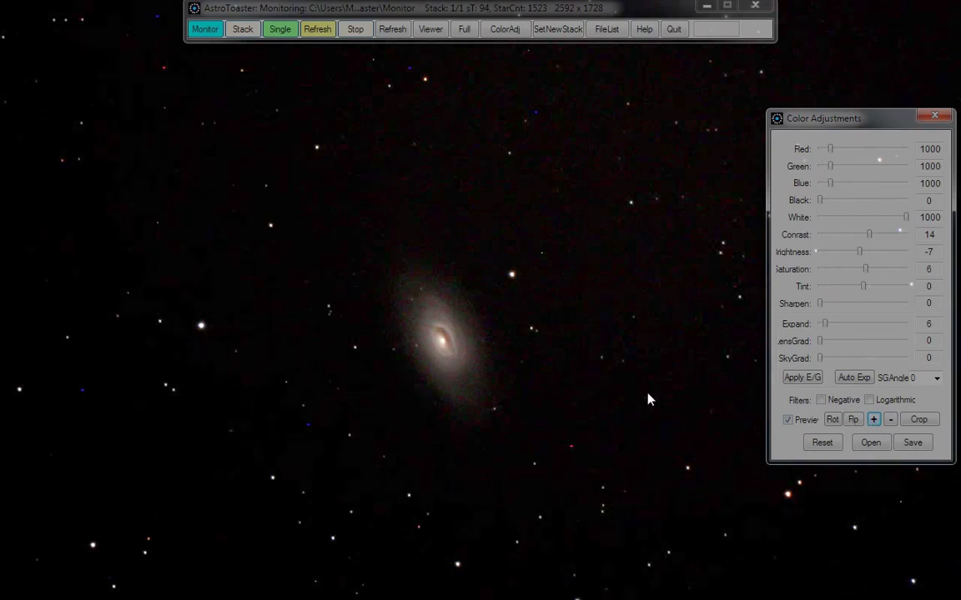
{"action": "left_click", "coordinate": [891, 420]}
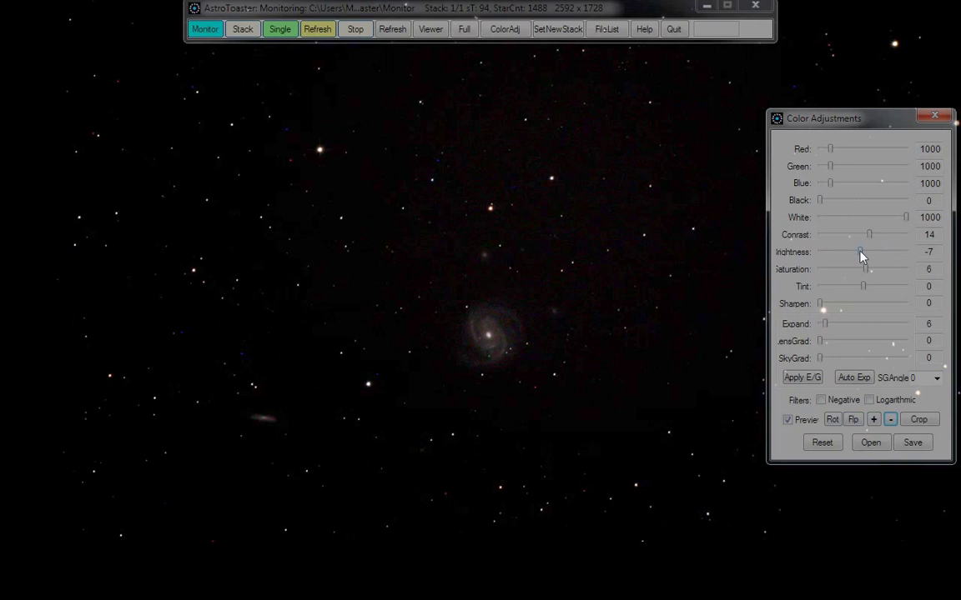
Set the brightness of the new spiral galaxy image to -5 and examine the galaxy and its fainter neighbours
{"action": "left_click_drag", "start_coordinate": [861, 255], "coordinate": [862, 256]}
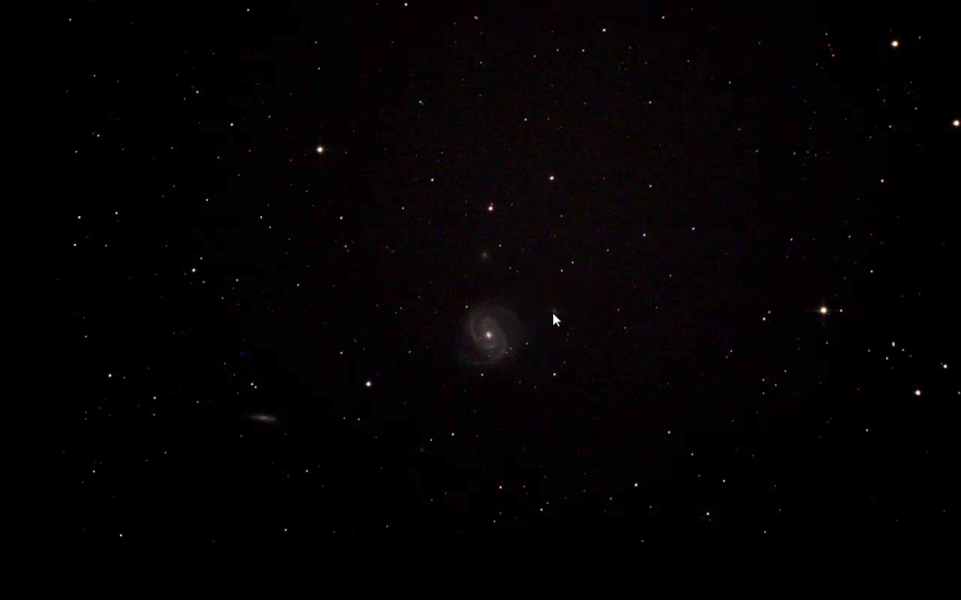
{"action": "left_click", "coordinate": [484, 264]}
{"action": "left_click", "coordinate": [275, 421]}
{"action": "left_click", "coordinate": [465, 318]}
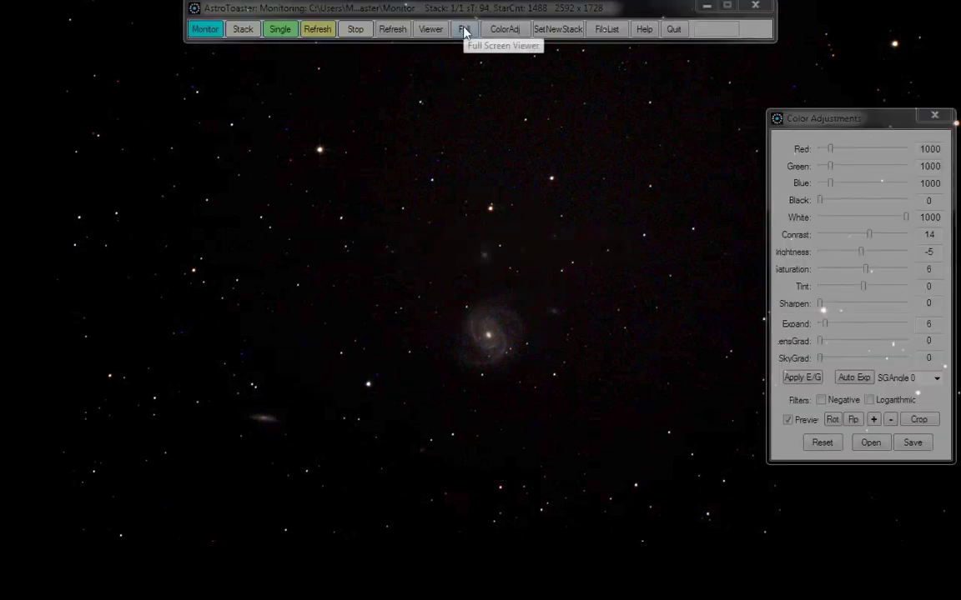
Stop the timer shooting in the EOS 650D camera window and set the capture file prefix to m99
{"action": "left_click", "coordinate": [465, 29]}
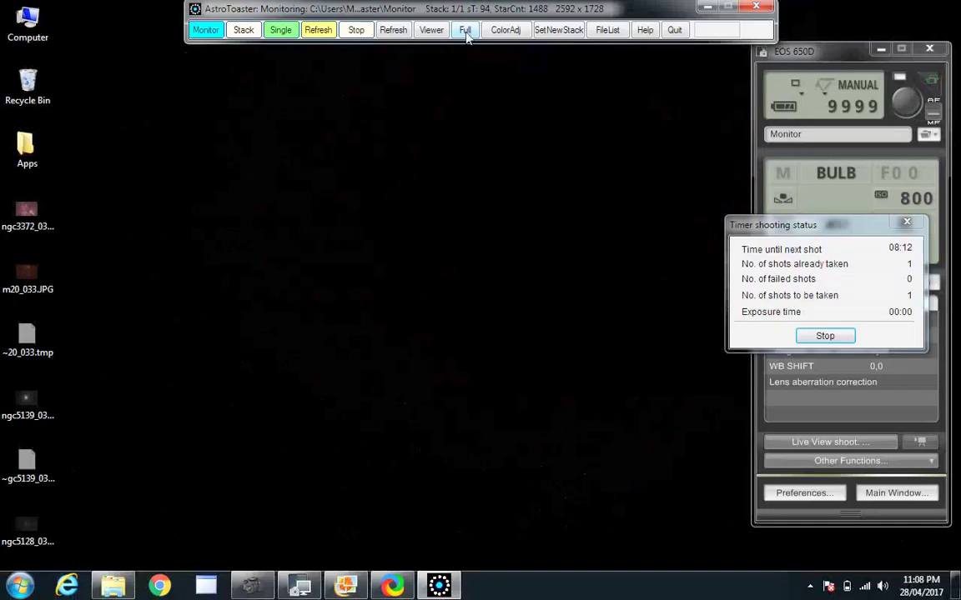
{"action": "left_click", "coordinate": [810, 338]}
{"action": "left_click", "coordinate": [810, 337]}
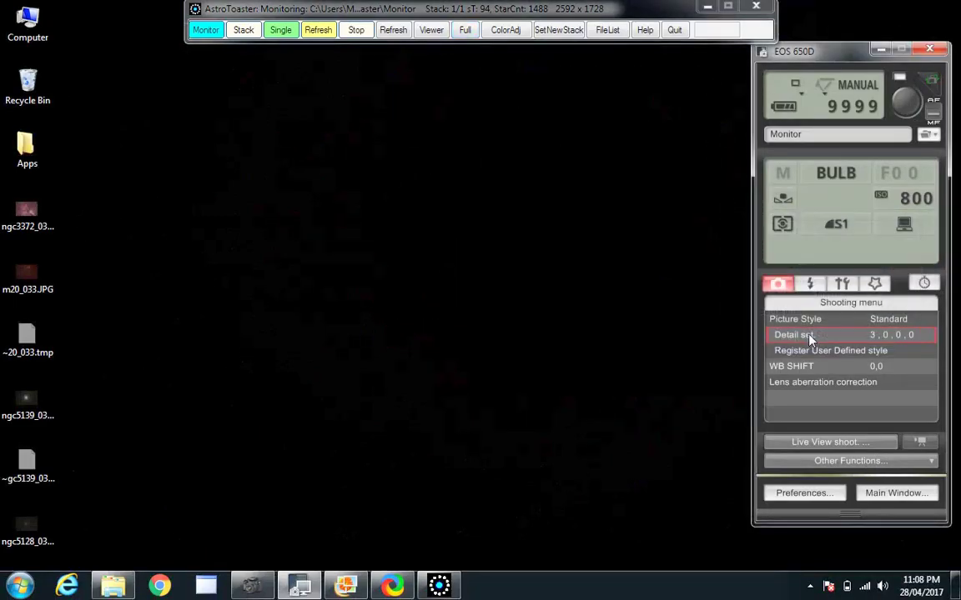
{"action": "left_click", "coordinate": [927, 135]}
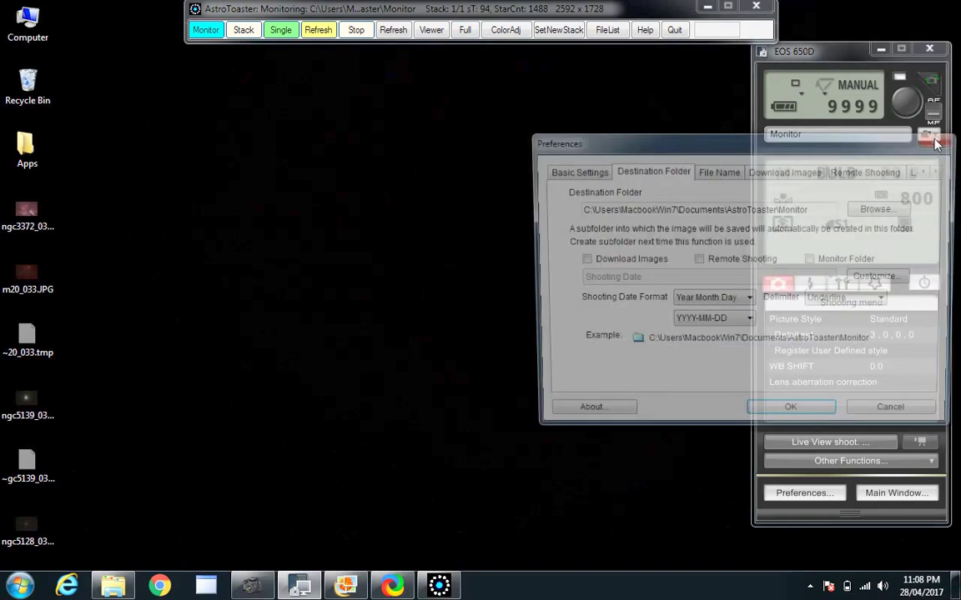
{"action": "left_click", "coordinate": [719, 170]}
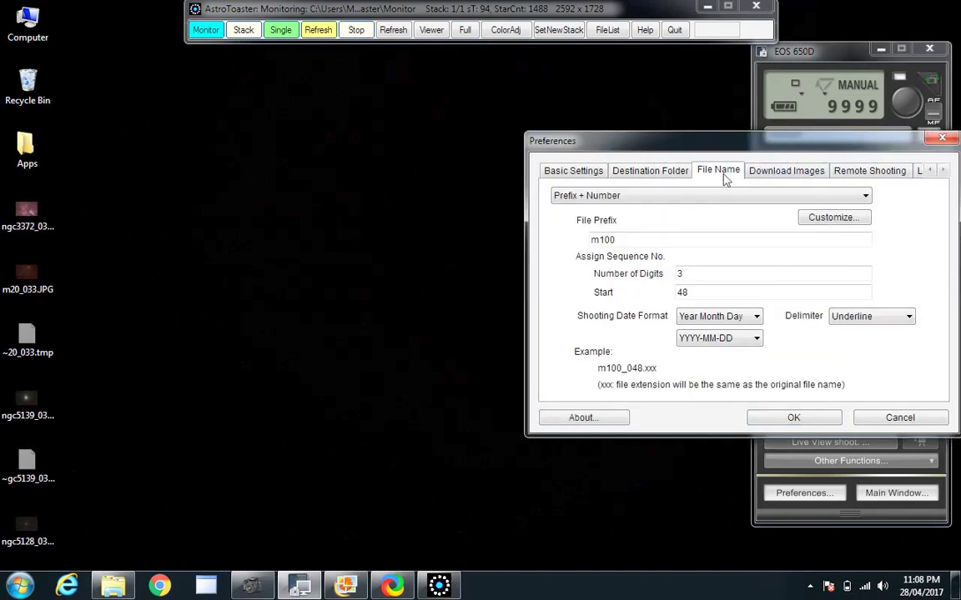
{"action": "left_click", "coordinate": [631, 241]}
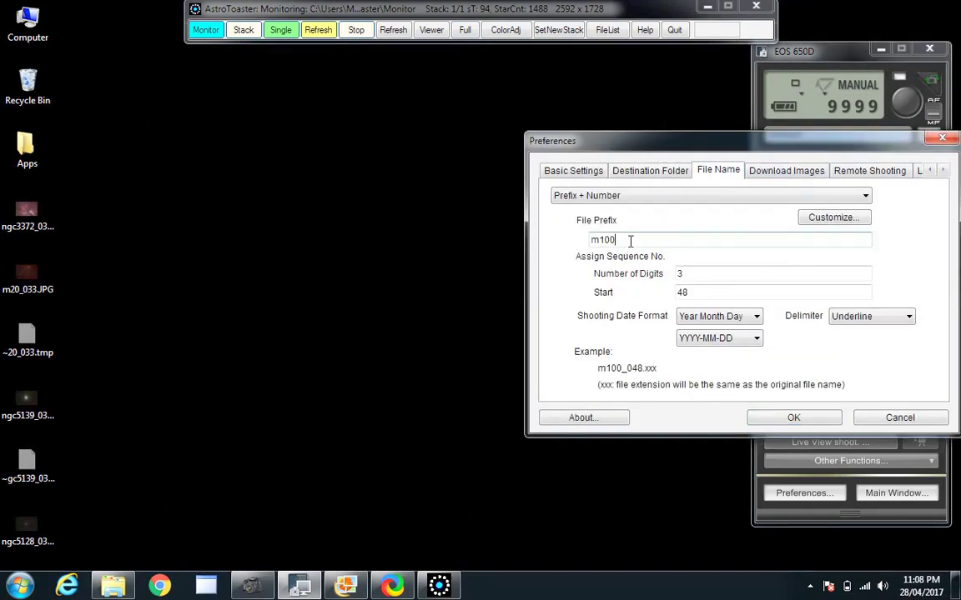
{"action": "key", "text": "BackSpace"}
{"action": "key", "text": "BackSpace"}
{"action": "key", "text": "BackSpace"}
{"action": "type", "text": "99"}
{"action": "left_click", "coordinate": [782, 422]}
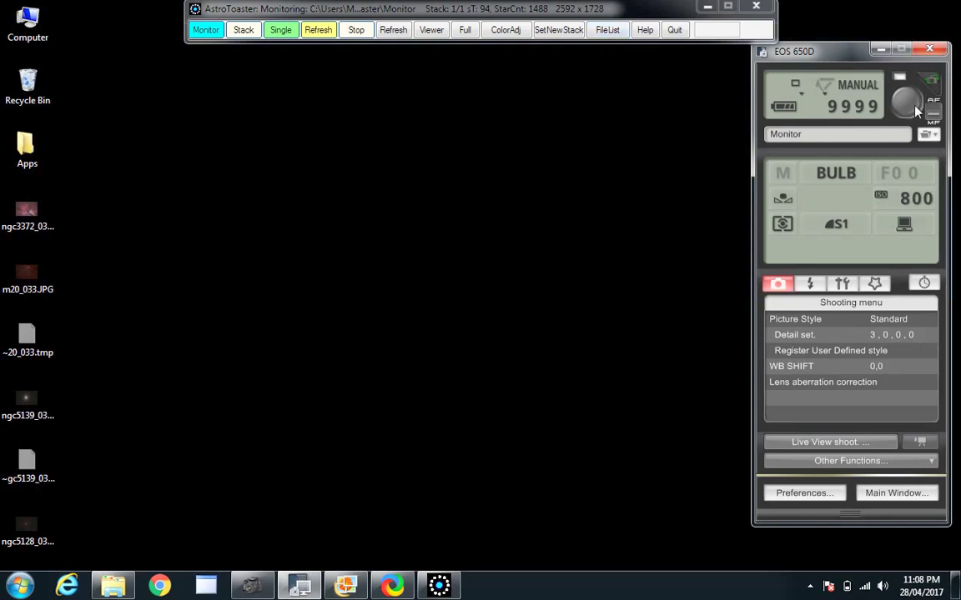
Start interval timer shooting for the m99 capture and review the latest entries in AstroToaster's file list
{"action": "left_click", "coordinate": [924, 283]}
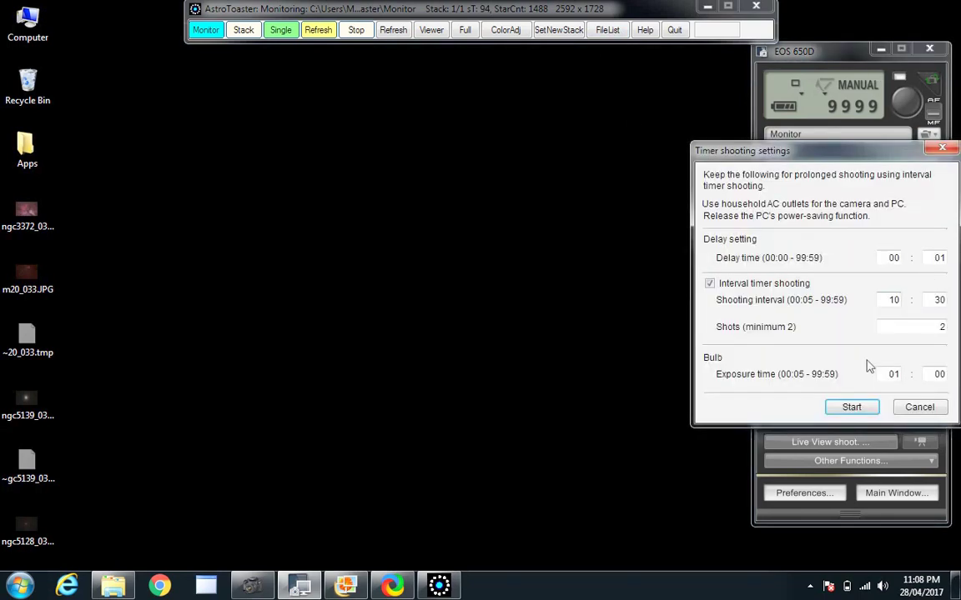
{"action": "left_click", "coordinate": [851, 408]}
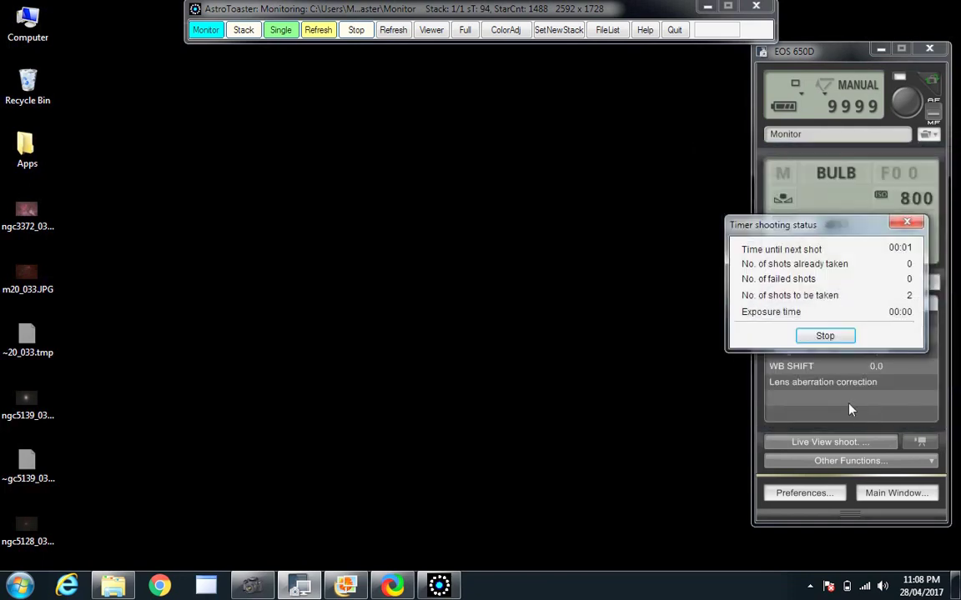
{"action": "left_click", "coordinate": [607, 29]}
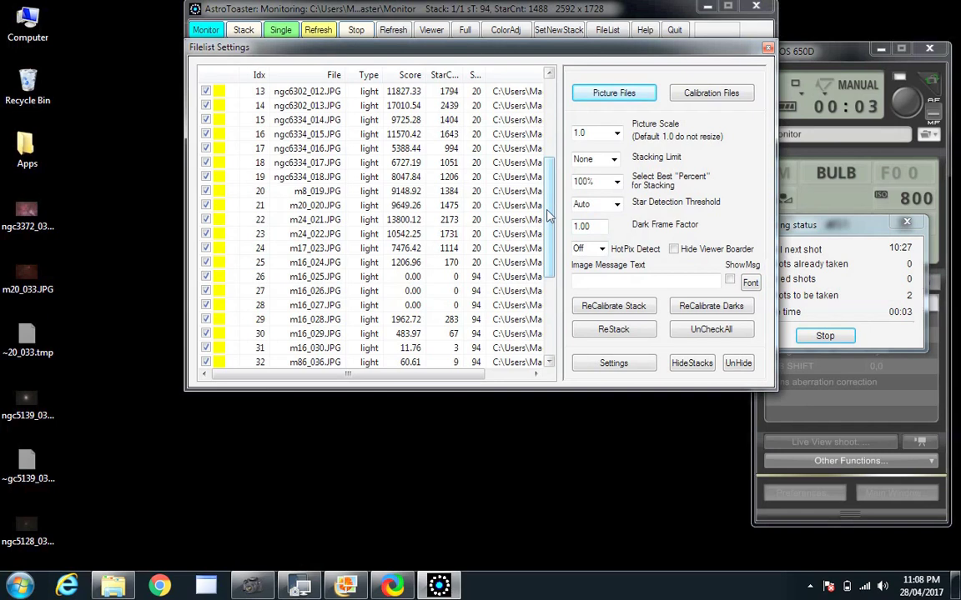
{"action": "left_click_drag", "start_coordinate": [550, 240], "coordinate": [550, 305]}
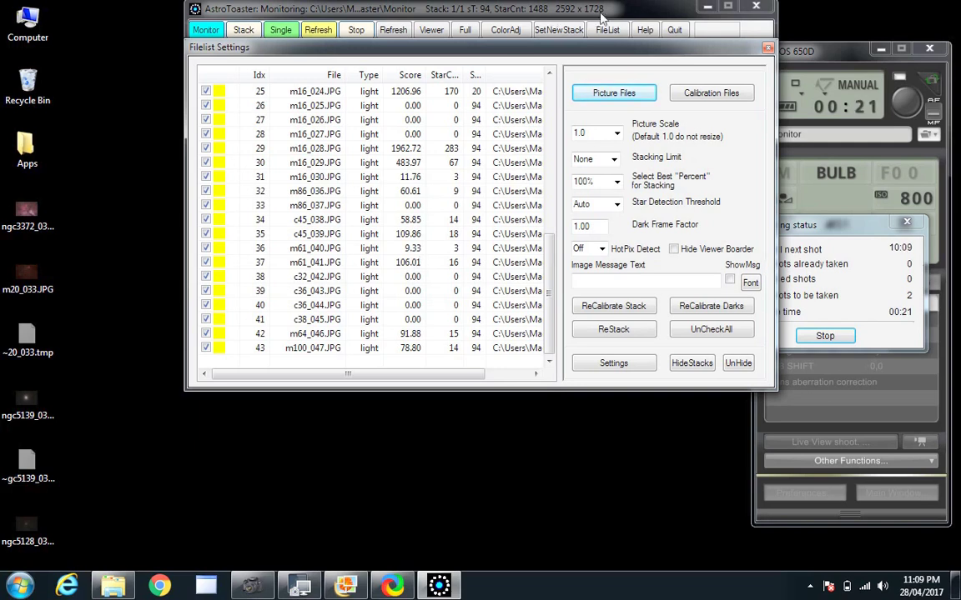
{"action": "left_click", "coordinate": [606, 31]}
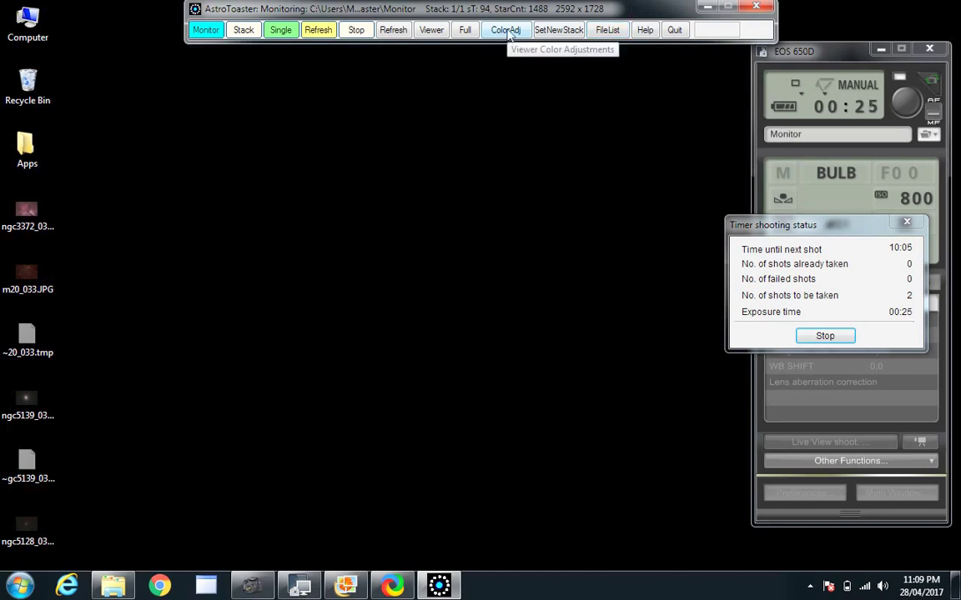
Reopen the full-screen viewer with the color adjustments and view the new galaxy image without the overlaid controls
{"action": "left_click", "coordinate": [464, 30]}
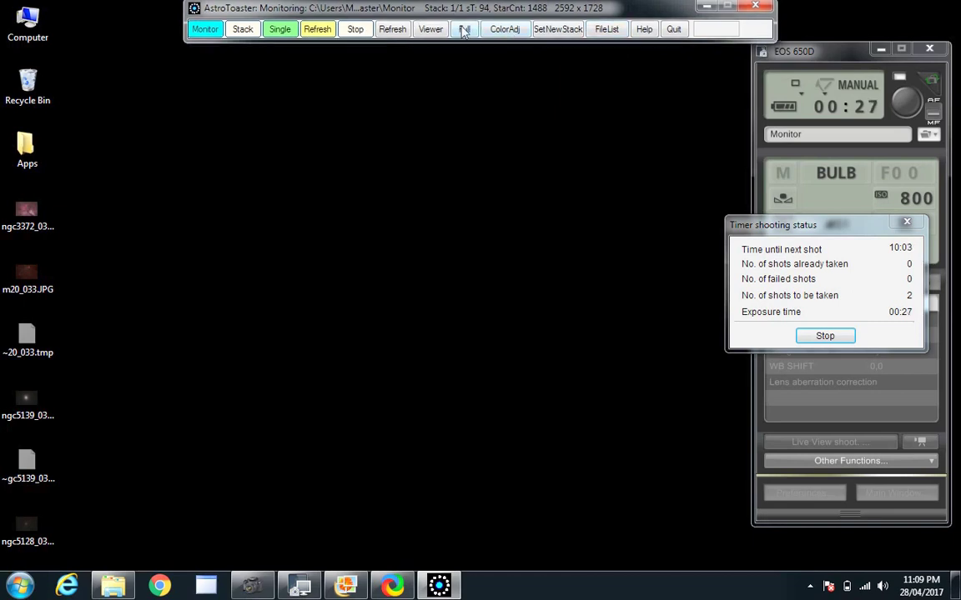
{"action": "left_click", "coordinate": [504, 30]}
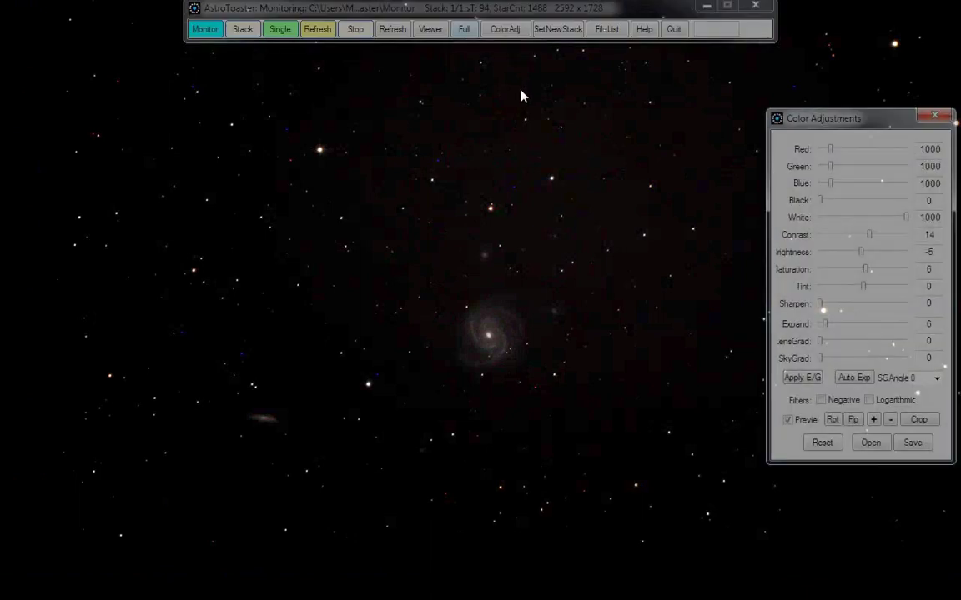
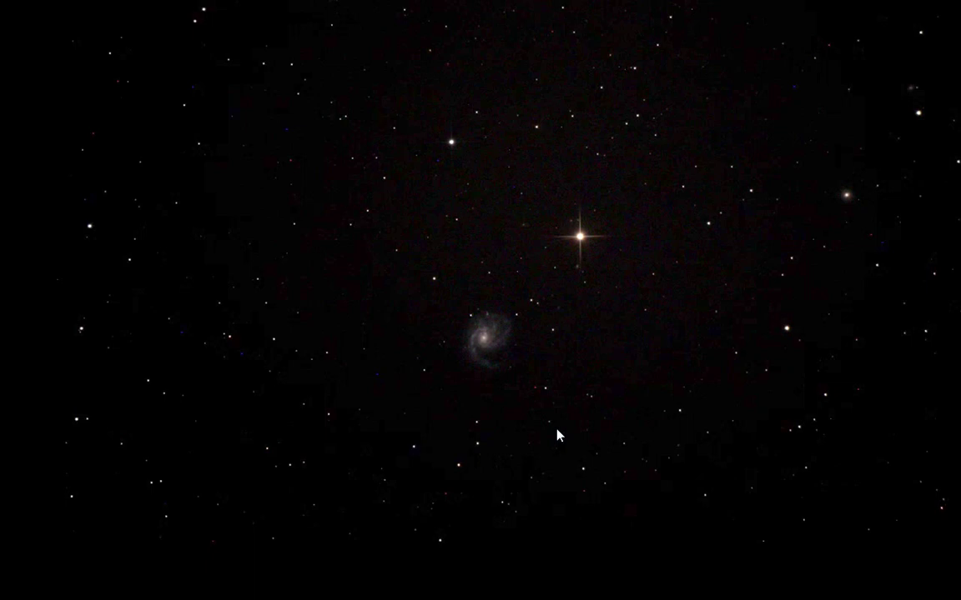
{"action": "left_click", "coordinate": [558, 435]}
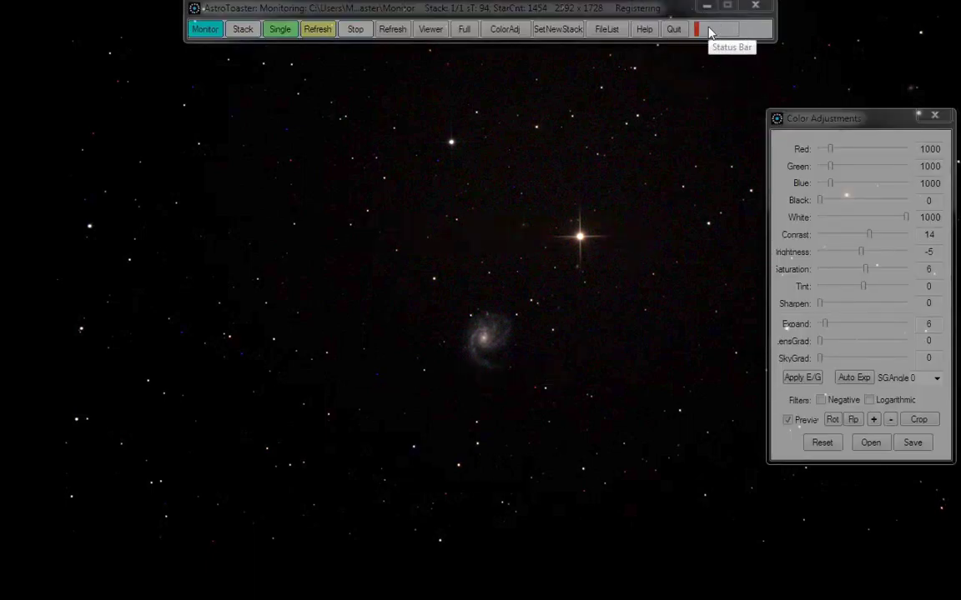
{"action": "left_click", "coordinate": [533, 152]}
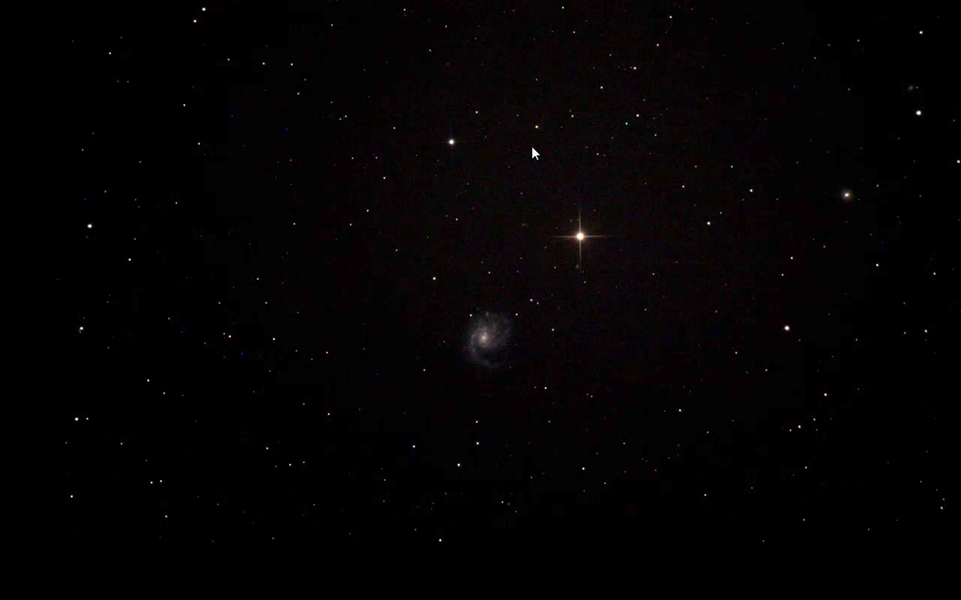
Examine the individual galaxies across the next full-screen image, from the bright central one to the fainter ones around it
{"action": "key", "text": "Right"}
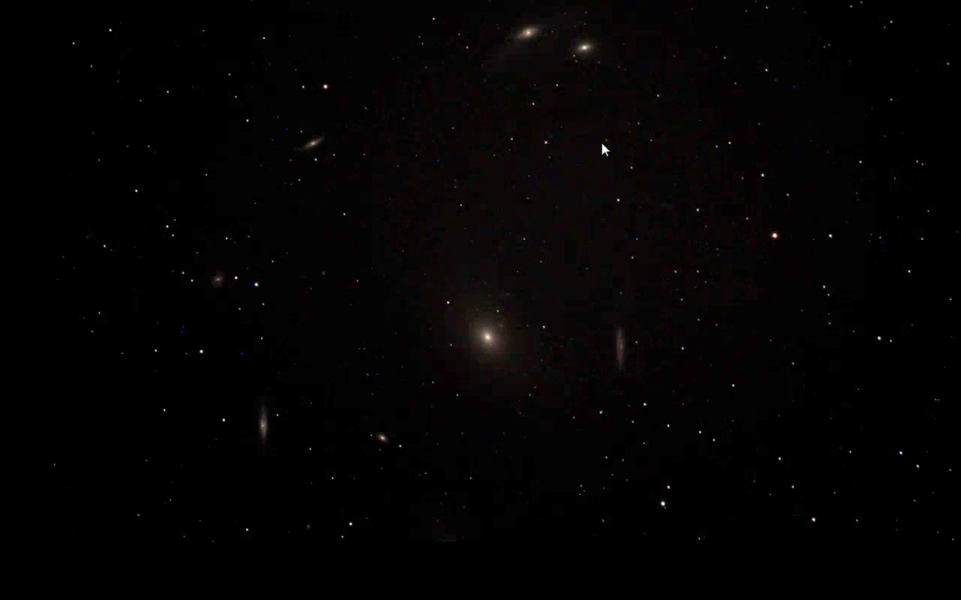
{"action": "left_click", "coordinate": [318, 149]}
{"action": "left_click", "coordinate": [226, 283]}
{"action": "left_click", "coordinate": [267, 434]}
{"action": "left_click", "coordinate": [382, 440]}
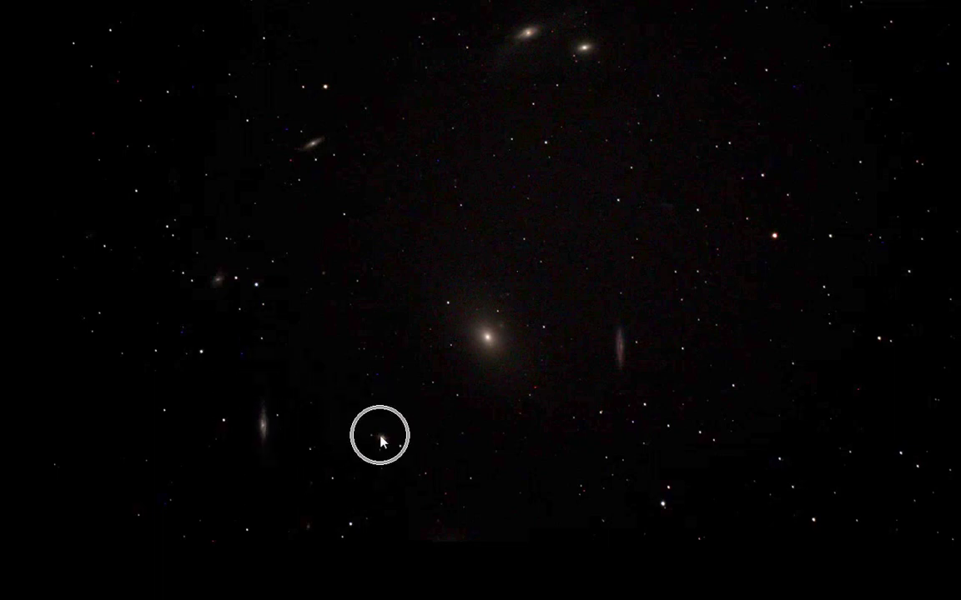
{"action": "left_click", "coordinate": [490, 344]}
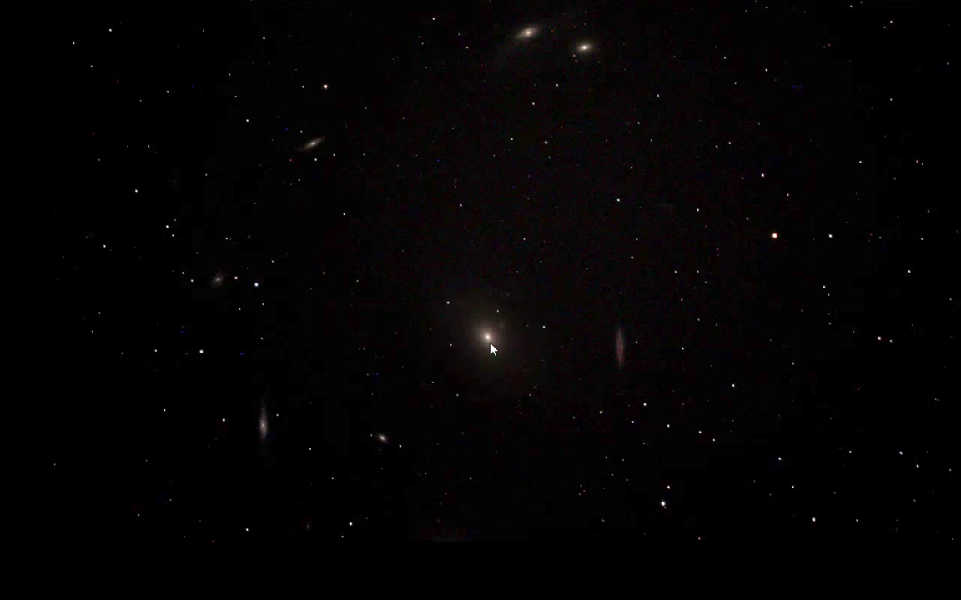
{"action": "left_click", "coordinate": [616, 358]}
{"action": "left_click", "coordinate": [452, 535]}
{"action": "left_click", "coordinate": [537, 34]}
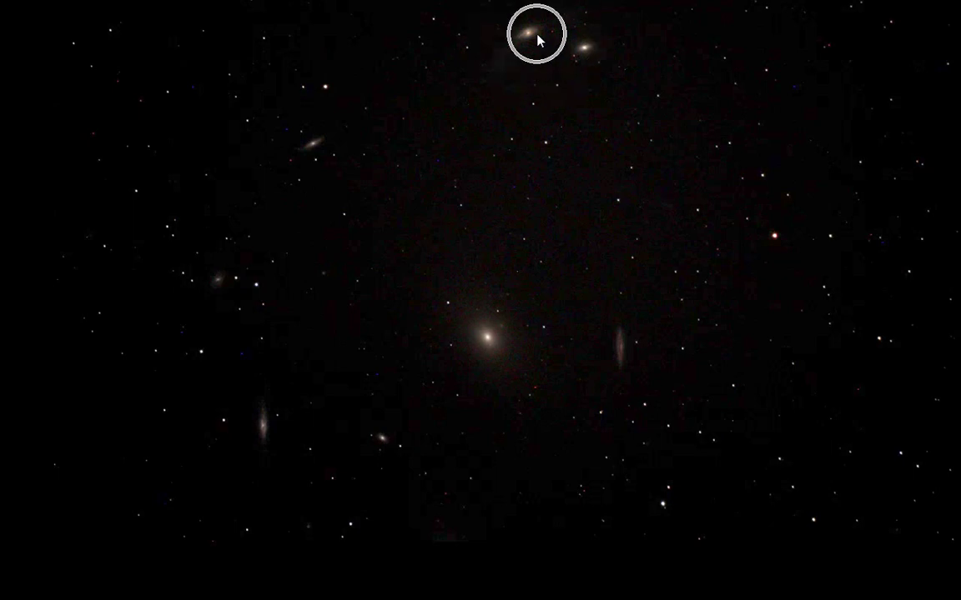
Zoom the full-screen galaxy image out and back in, and view it without the overlaid controls
{"action": "left_click", "coordinate": [550, 187]}
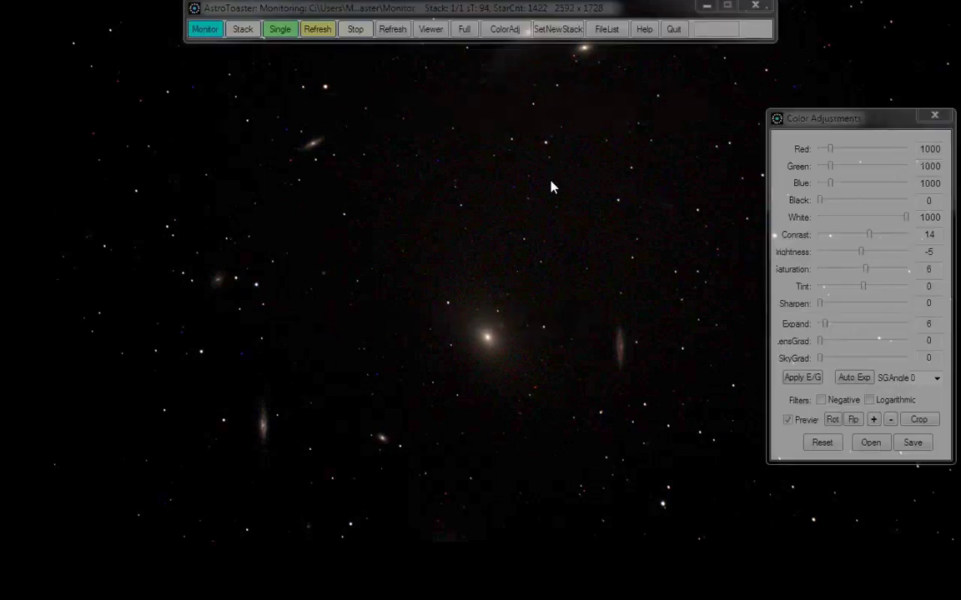
{"action": "left_click", "coordinate": [891, 420]}
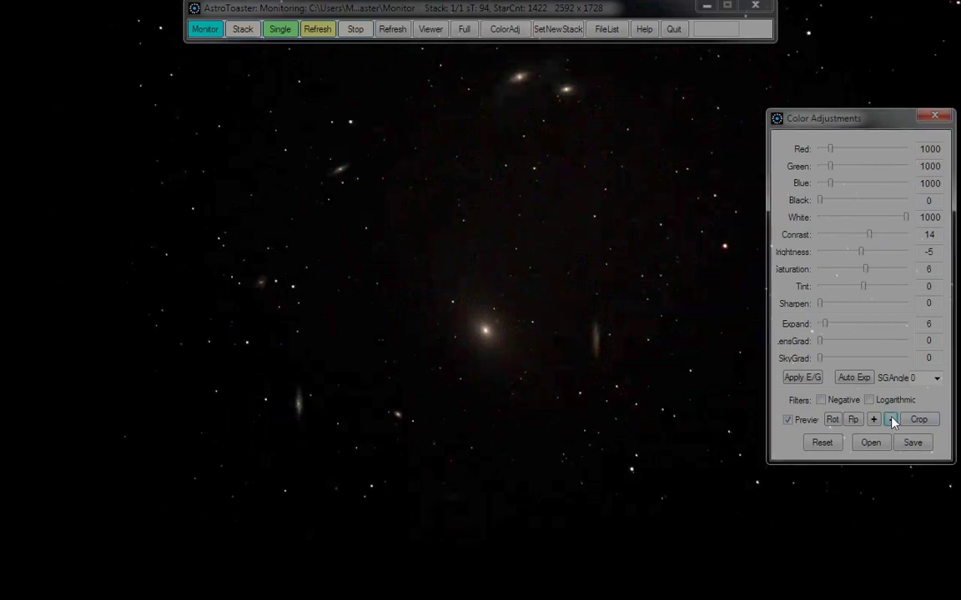
{"action": "left_click", "coordinate": [873, 419]}
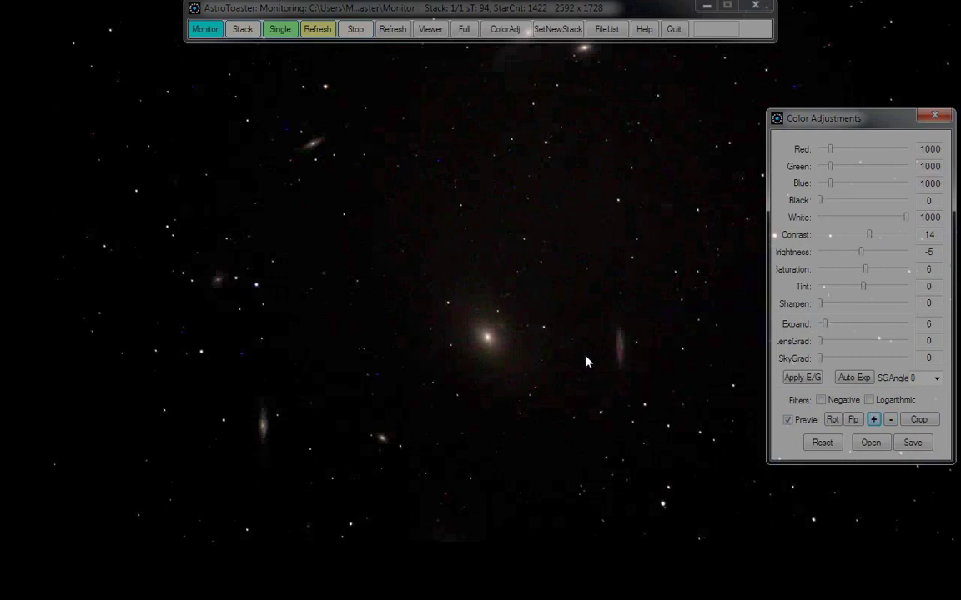
{"action": "key", "text": "Escape"}
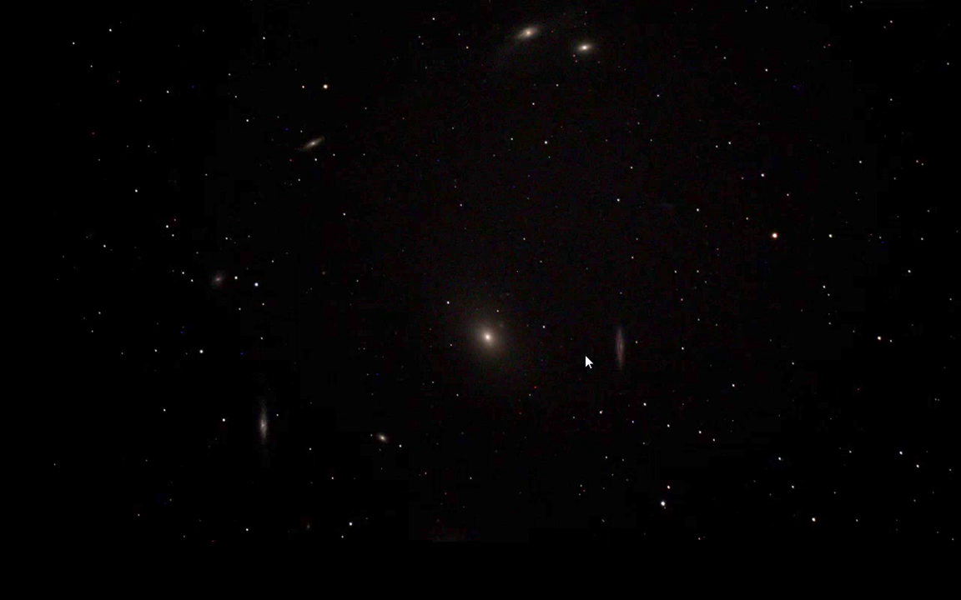
{"action": "left_click", "coordinate": [538, 340]}
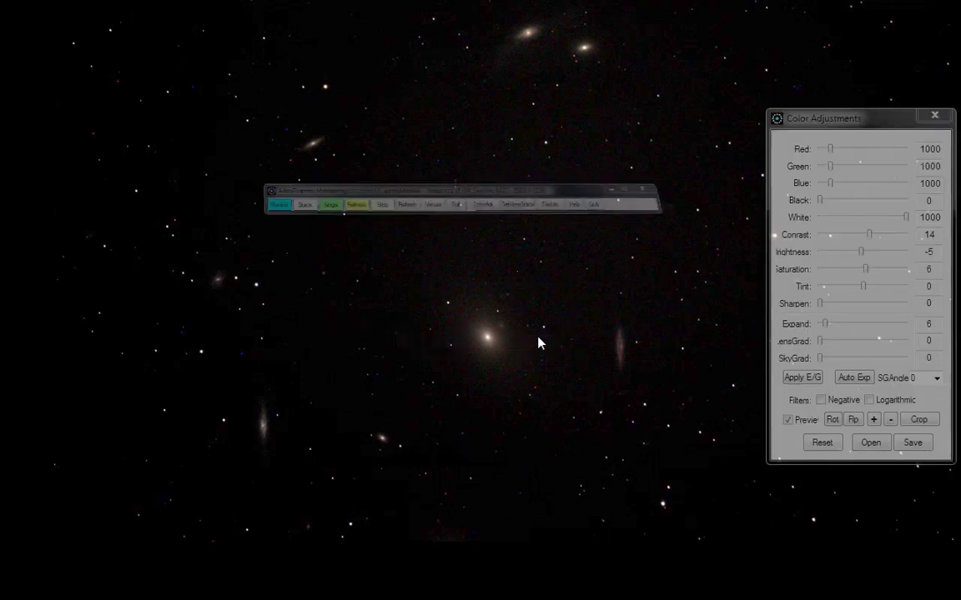
Leave the full-screen viewer, stop the camera's timer shooting, and set the capture file prefix to m104
{"action": "left_click", "coordinate": [465, 30]}
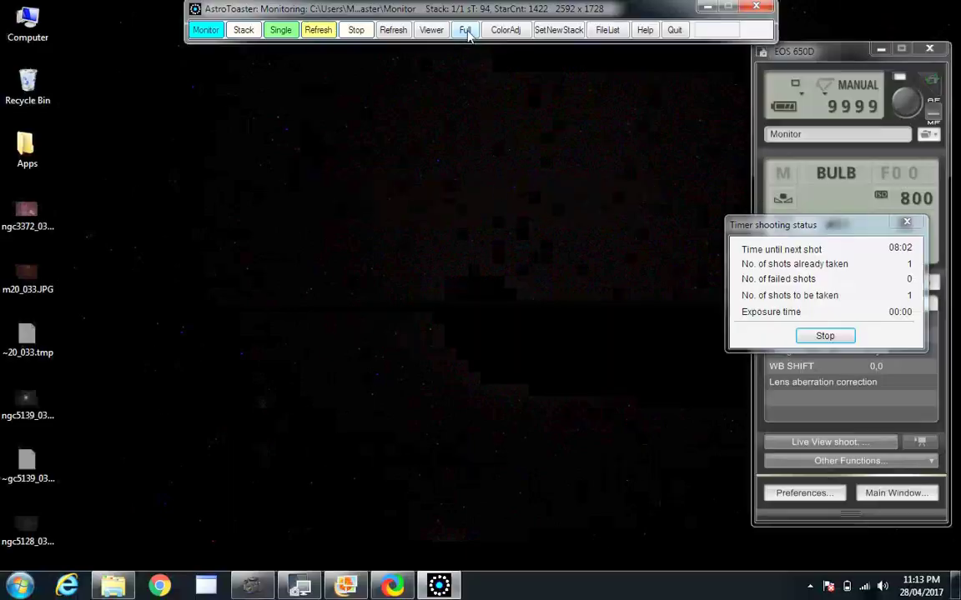
{"action": "left_click", "coordinate": [816, 336]}
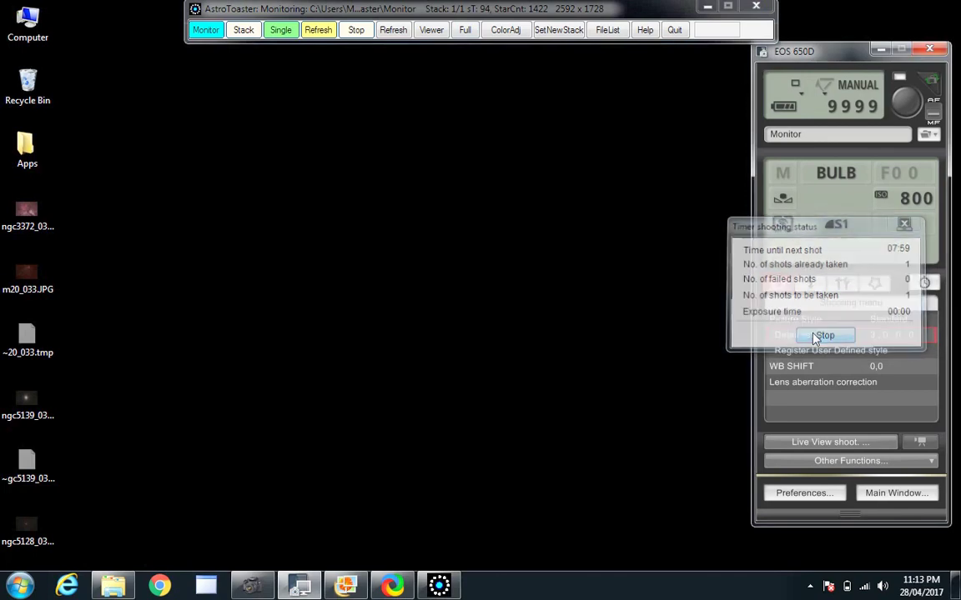
{"action": "left_click", "coordinate": [931, 137]}
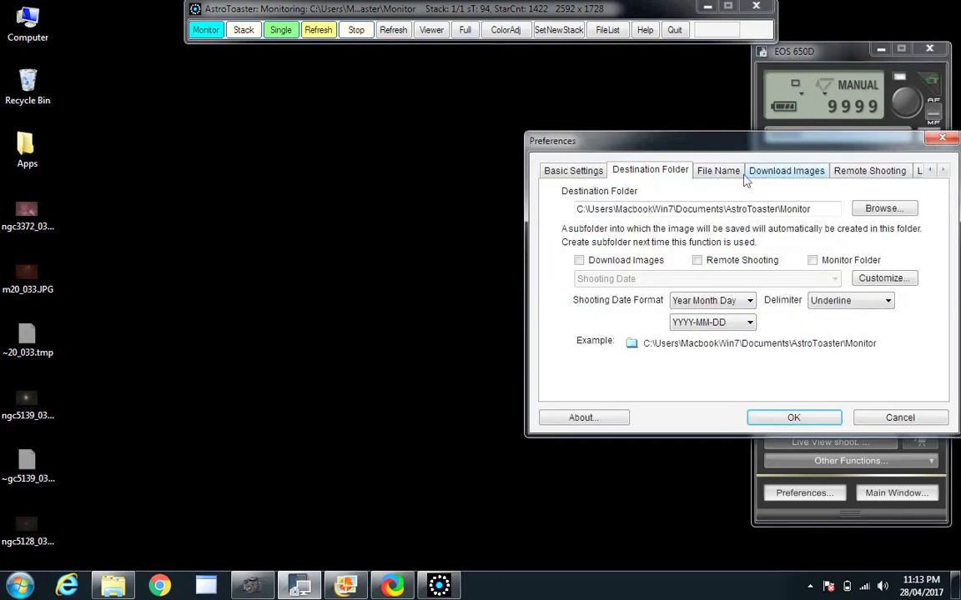
{"action": "left_click", "coordinate": [724, 174]}
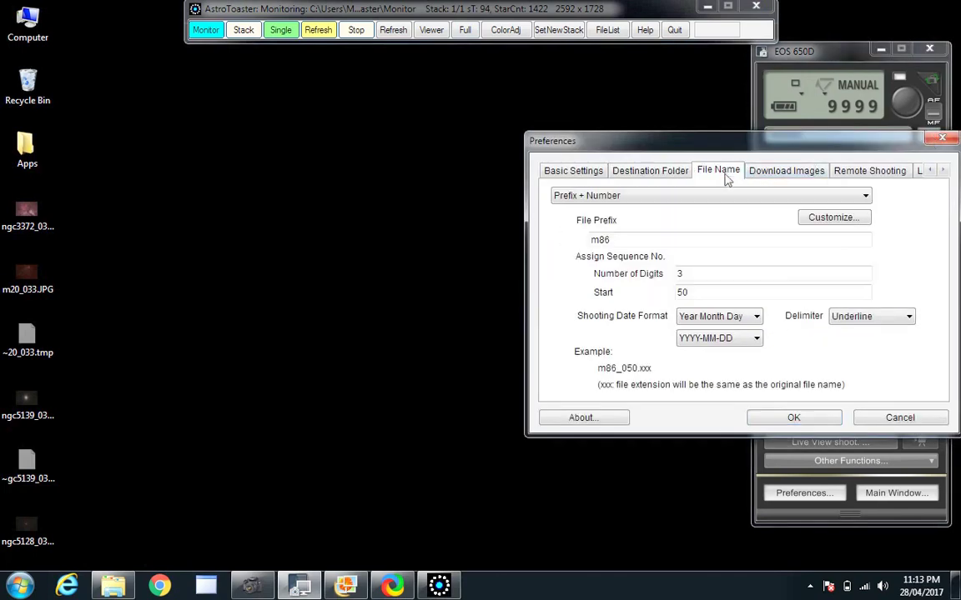
{"action": "left_click", "coordinate": [647, 240]}
{"action": "key", "text": "BackSpace"}
{"action": "key", "text": "BackSpace"}
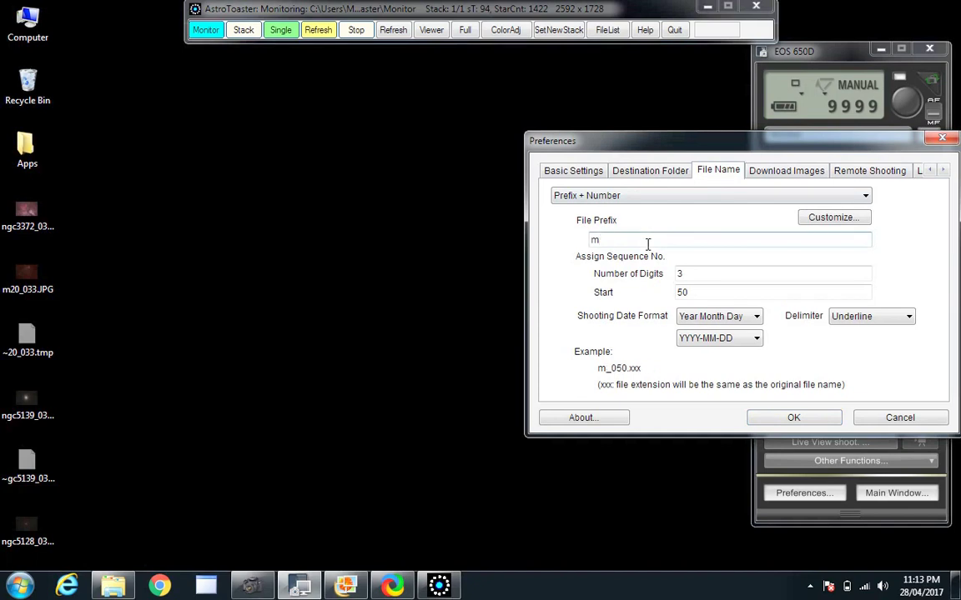
{"action": "type", "text": "104"}
{"action": "left_click", "coordinate": [793, 417]}
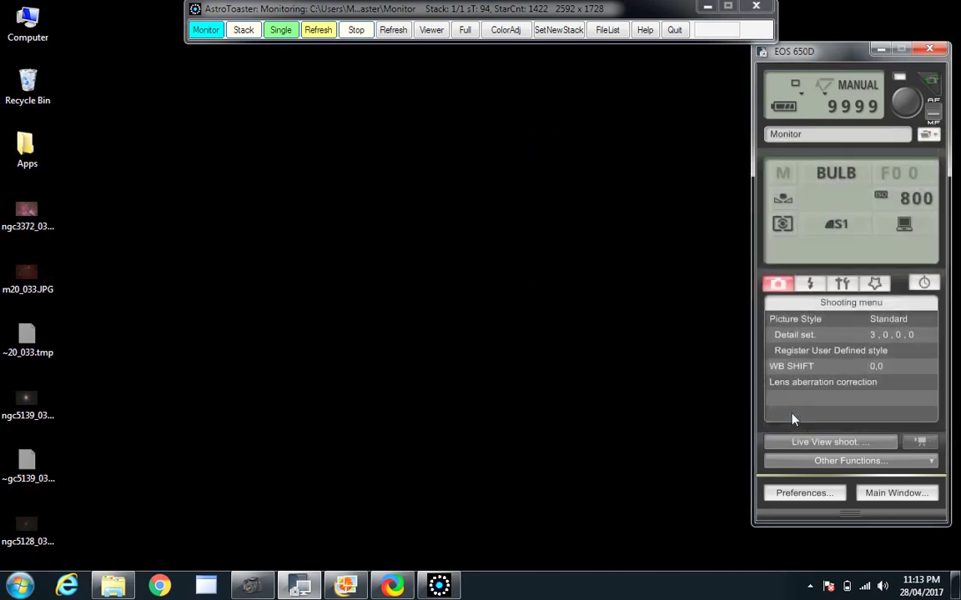
Start interval timer shooting for the m104 capture and set the image's brightness to -10 in the full-screen viewer
{"action": "left_click", "coordinate": [922, 283]}
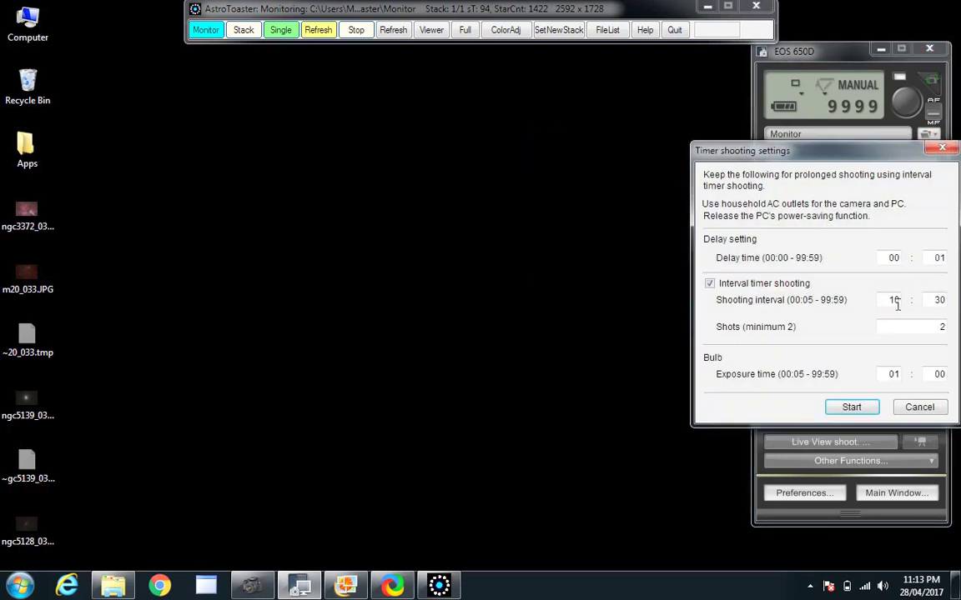
{"action": "left_click", "coordinate": [851, 407]}
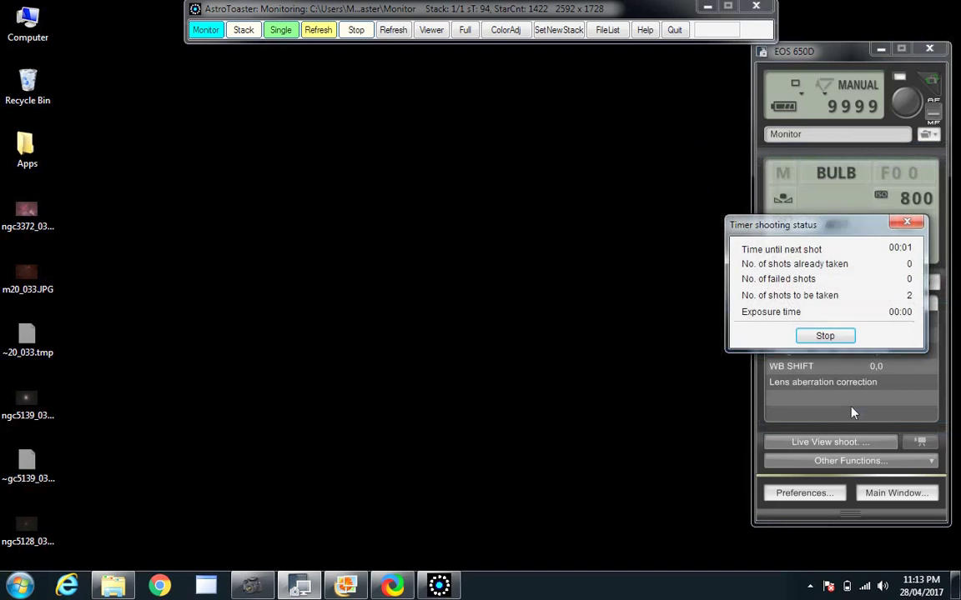
{"action": "left_click", "coordinate": [470, 33]}
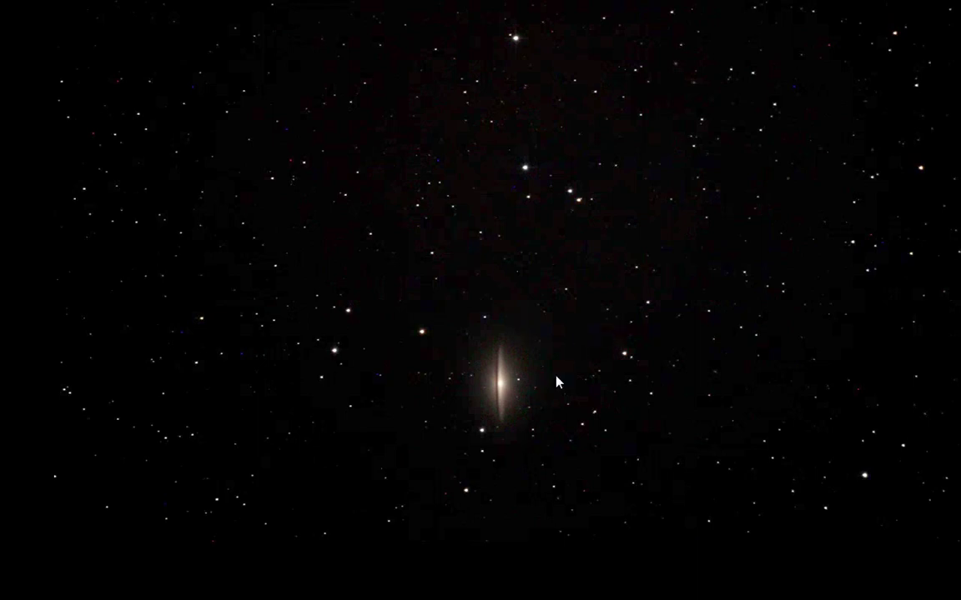
{"action": "key", "text": "Escape"}
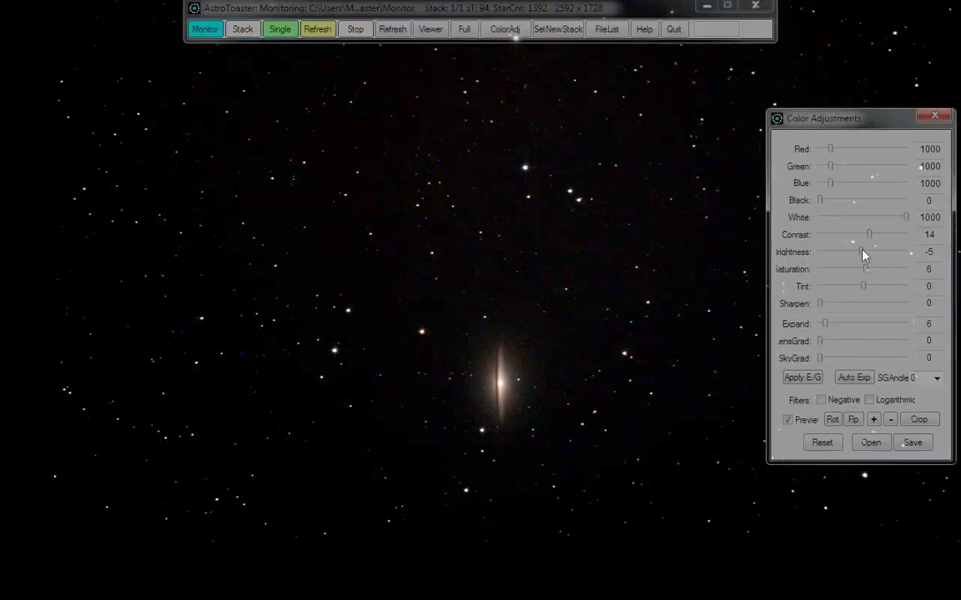
{"action": "left_click_drag", "start_coordinate": [864, 254], "coordinate": [863, 254]}
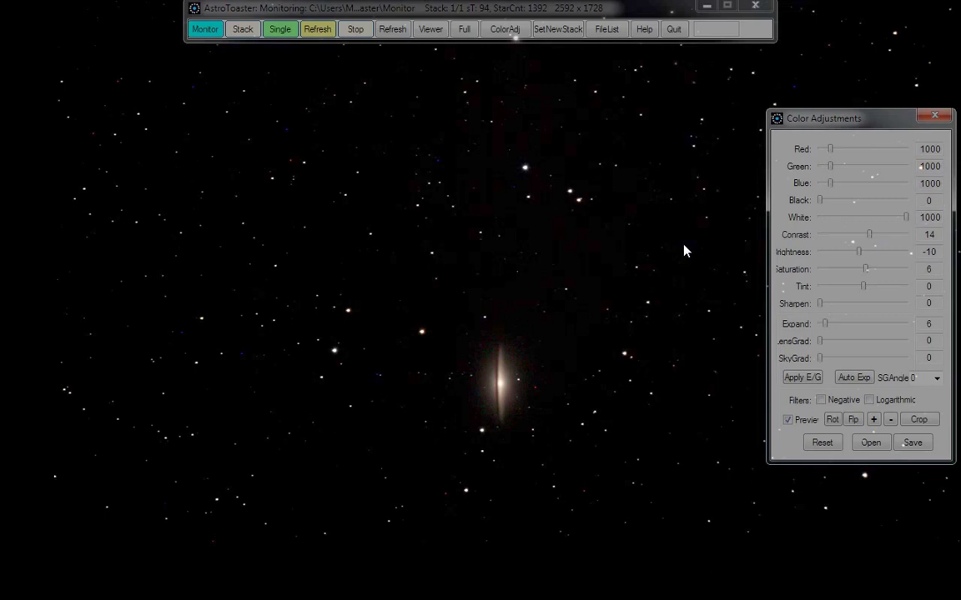
Close the full-screen viewer, stop the camera's timer shooting, and set the capture file prefix to m83
{"action": "left_click", "coordinate": [464, 30]}
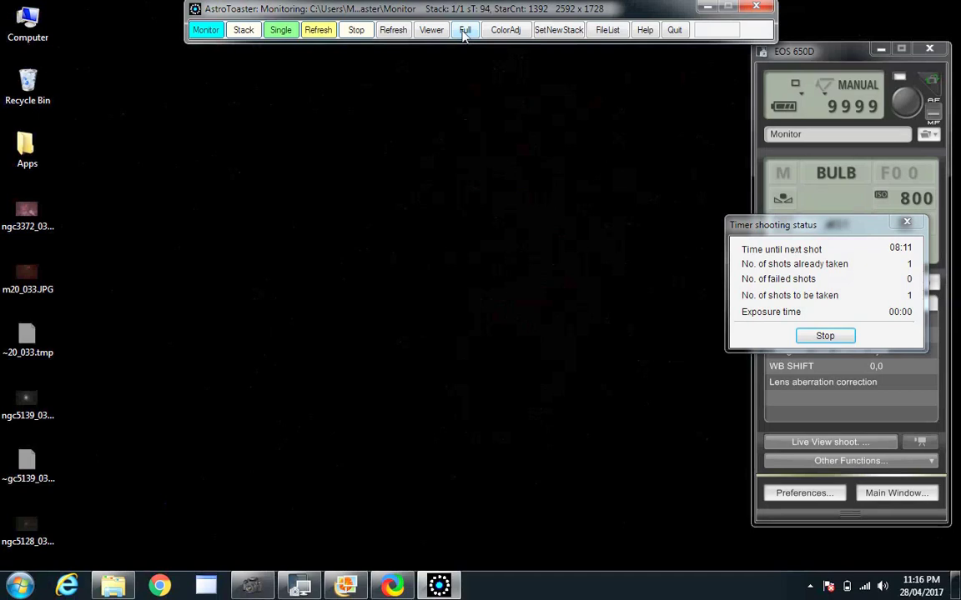
{"action": "left_click", "coordinate": [825, 336]}
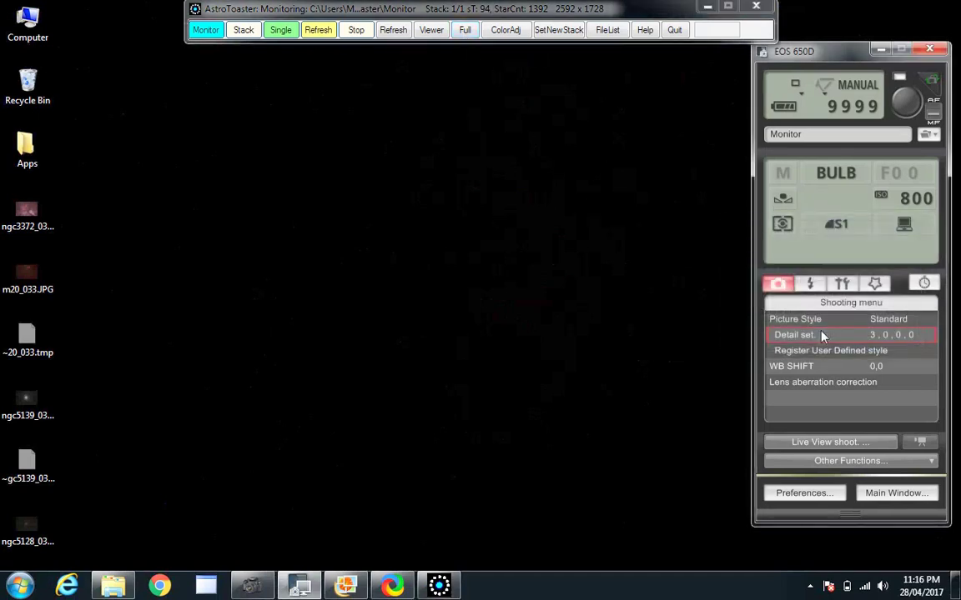
{"action": "left_click", "coordinate": [928, 137]}
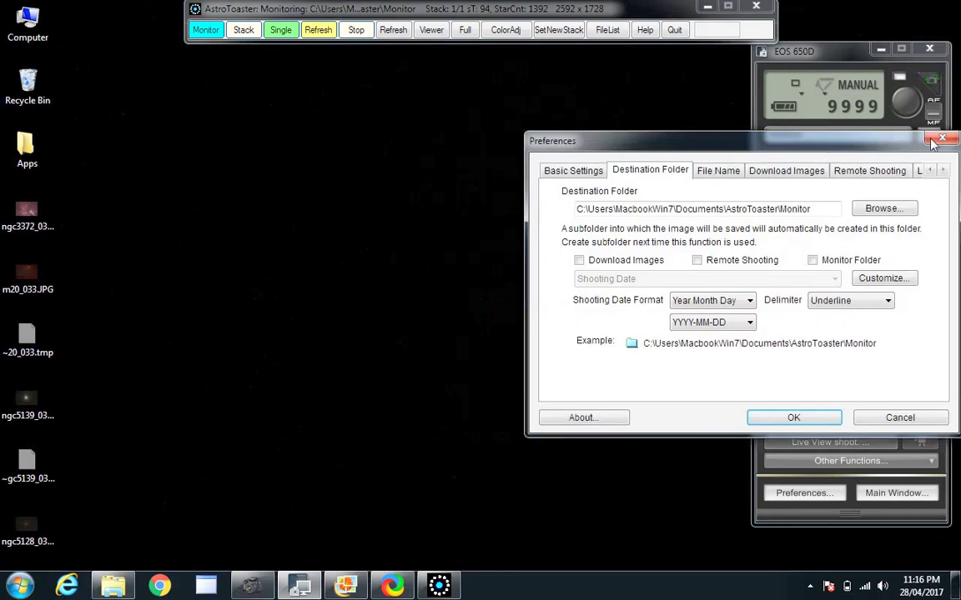
{"action": "left_click", "coordinate": [716, 171]}
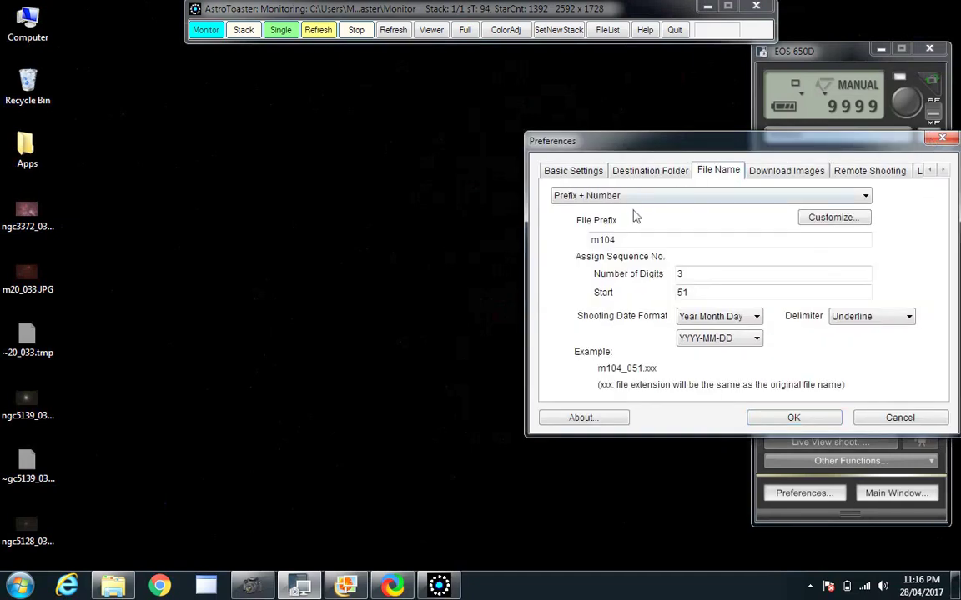
{"action": "left_click", "coordinate": [627, 239]}
{"action": "key", "text": "BackSpace"}
{"action": "key", "text": "BackSpace"}
{"action": "key", "text": "BackSpace"}
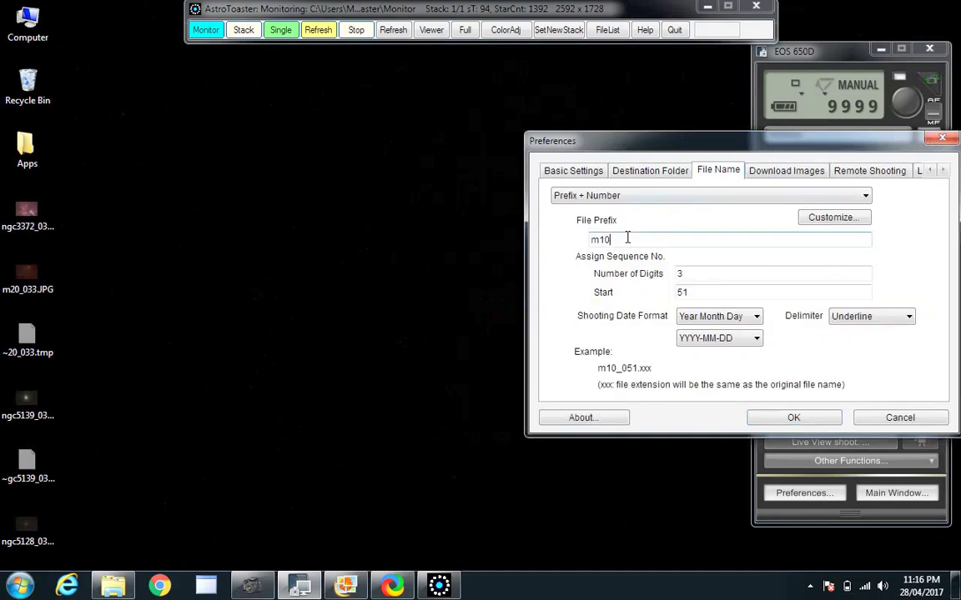
{"action": "type", "text": "83"}
{"action": "left_click", "coordinate": [799, 420]}
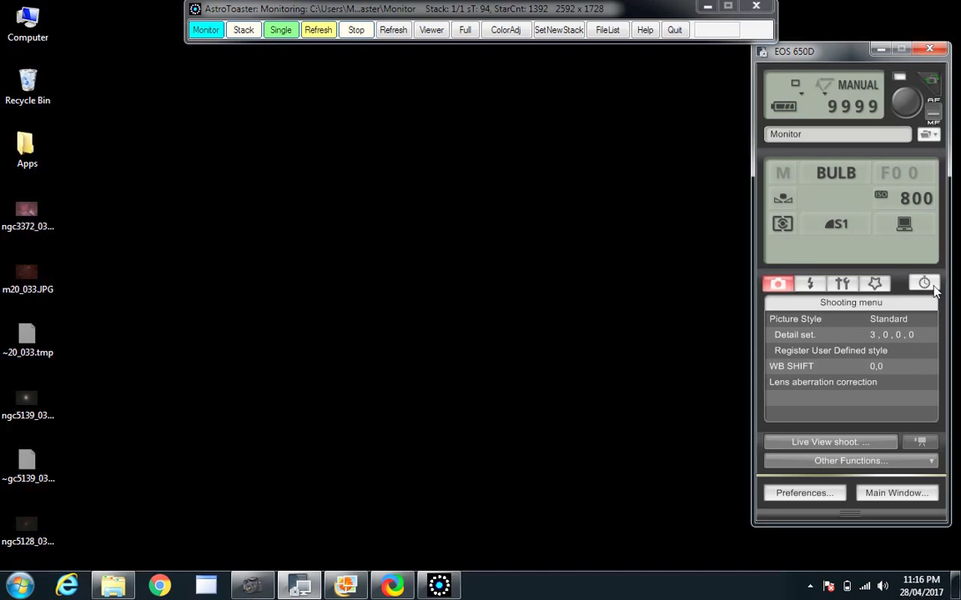
Reopen the full-screen viewer, zoom in on the edge-on galaxy, and move it to the middle of the view
{"action": "left_click", "coordinate": [464, 30]}
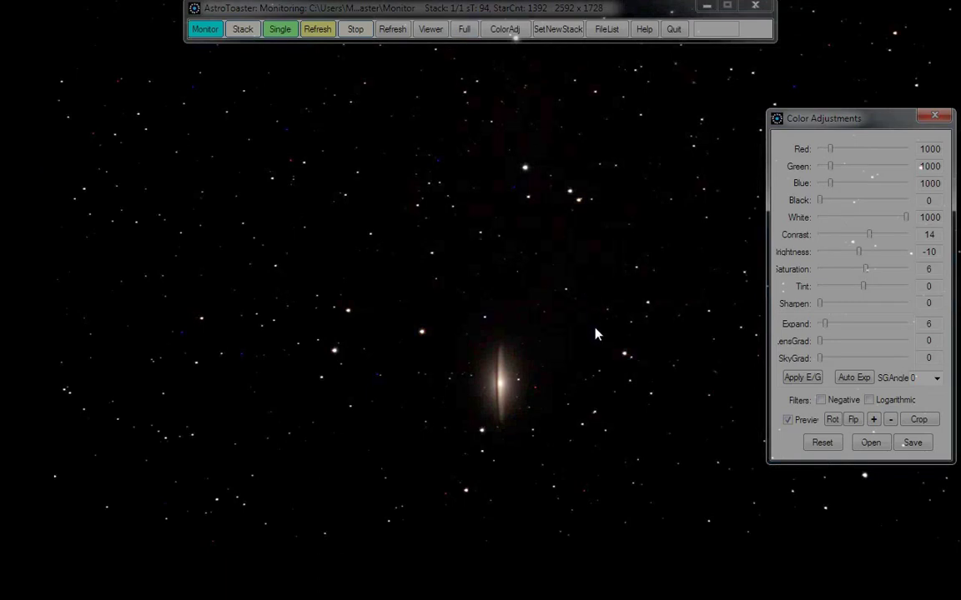
{"action": "left_click", "coordinate": [874, 421]}
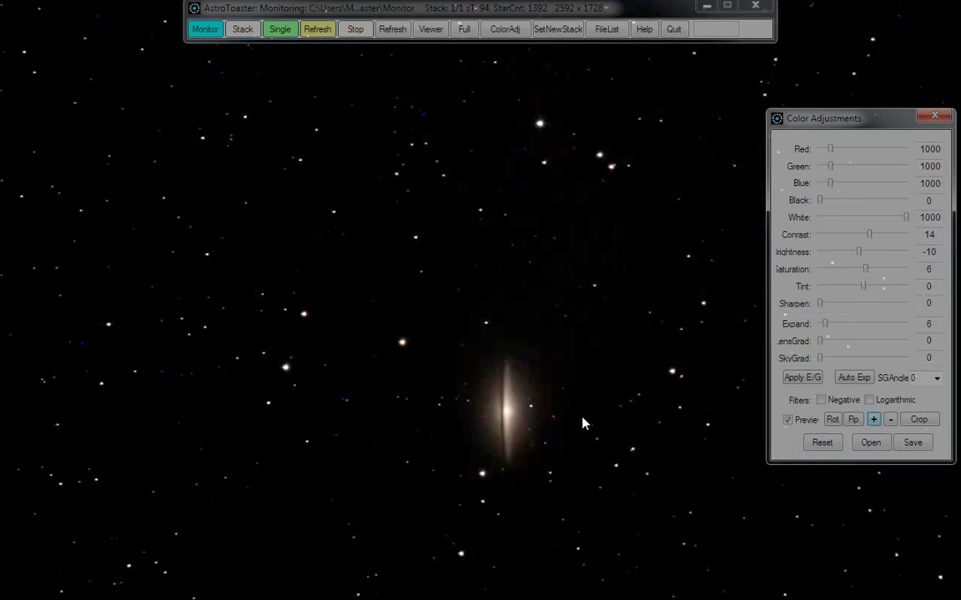
{"action": "left_click_drag", "start_coordinate": [583, 423], "coordinate": [550, 300]}
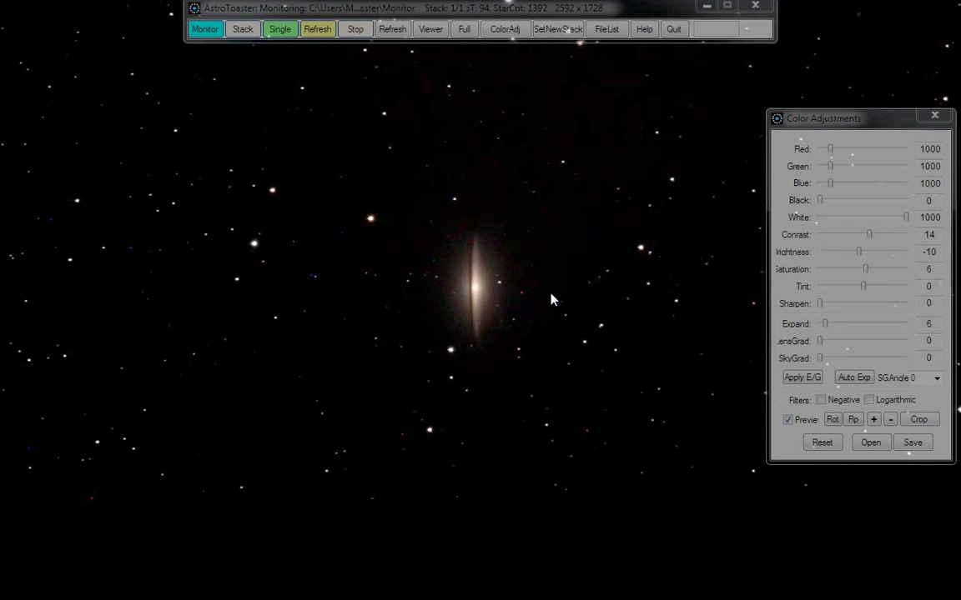
Lower the brightness of the enlarged galaxy image to -17
{"action": "left_click", "coordinate": [862, 256]}
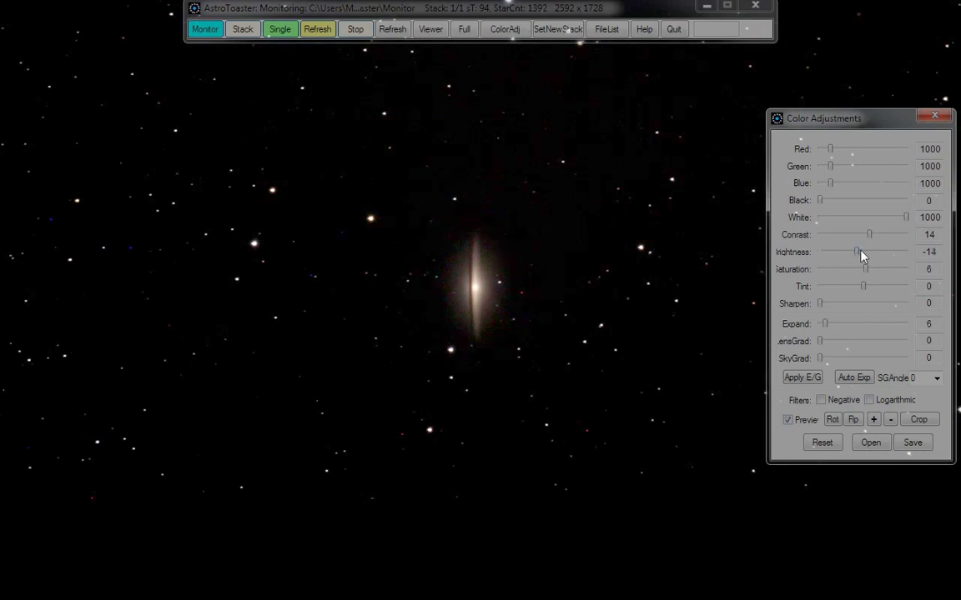
{"action": "key", "text": "Left"}
{"action": "key", "text": "Left"}
{"action": "key", "text": "Left"}
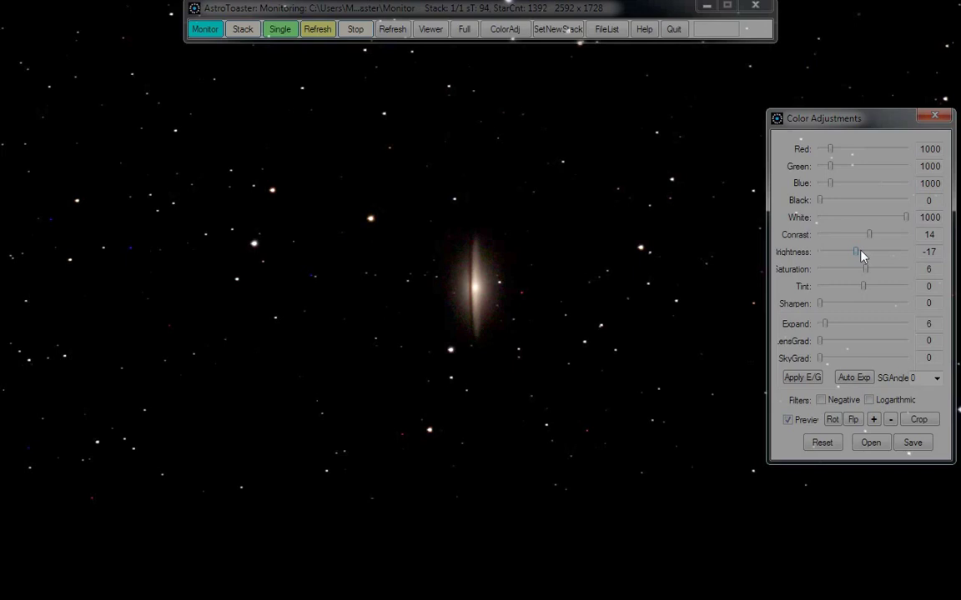
Close the full-screen viewer and start interval timer shooting for the m83 capture with the existing one-minute exposure settings
{"action": "left_click", "coordinate": [467, 30]}
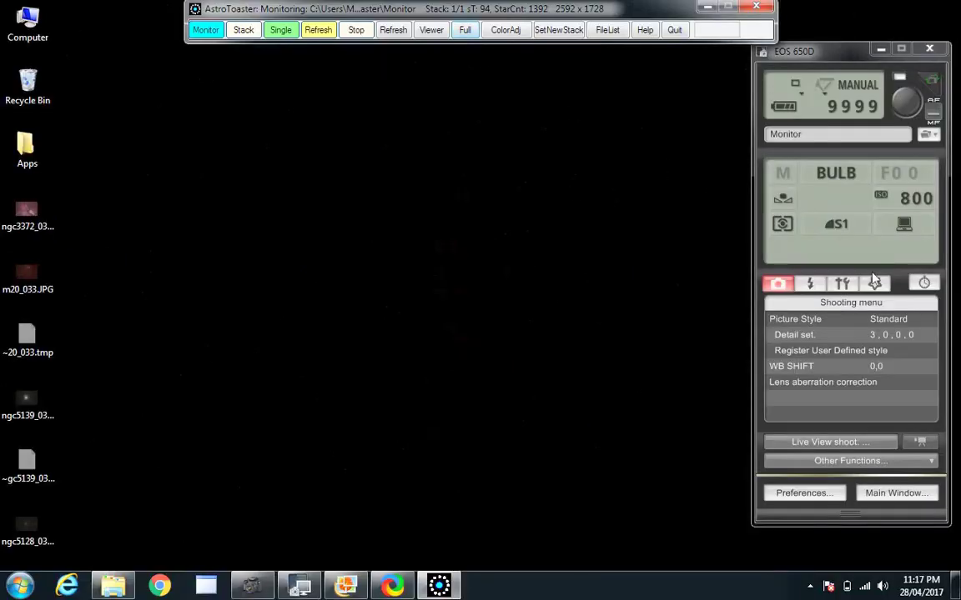
{"action": "left_click", "coordinate": [924, 284]}
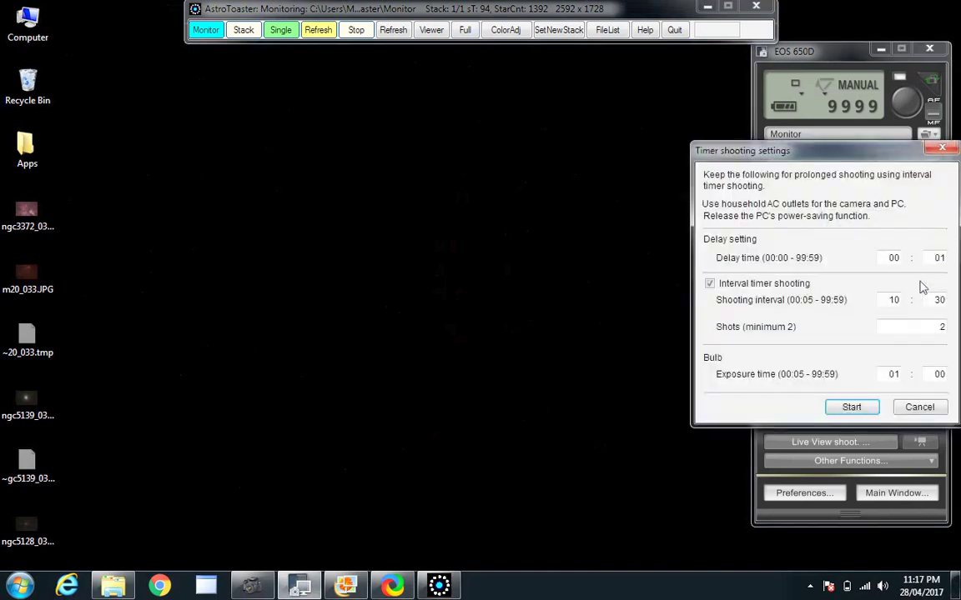
{"action": "left_click", "coordinate": [852, 407]}
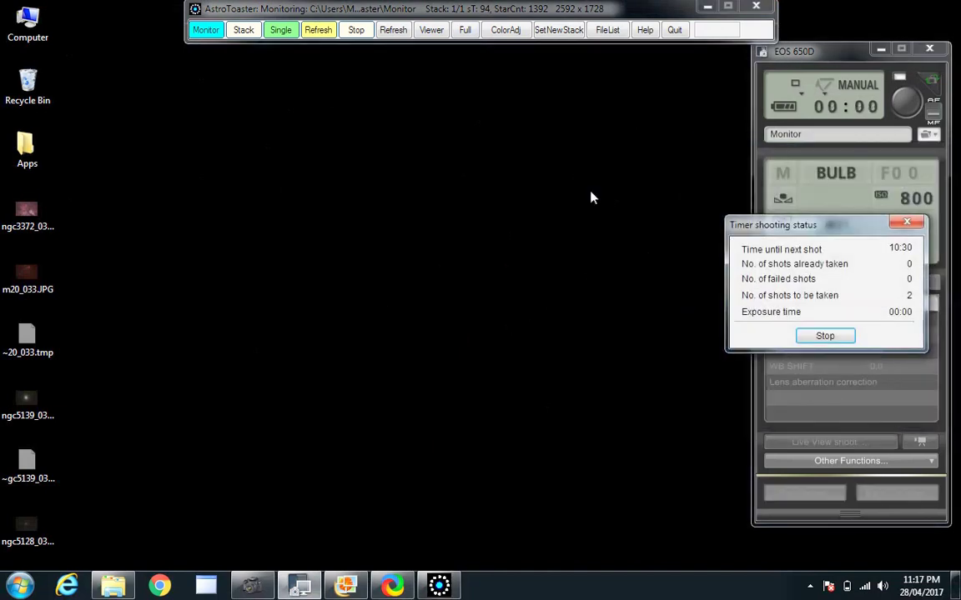
Reopen the full-screen viewer with the color adjustments, switch the Logarithmic filter off, and shift the zoomed-out image downward
{"action": "left_click", "coordinate": [466, 31]}
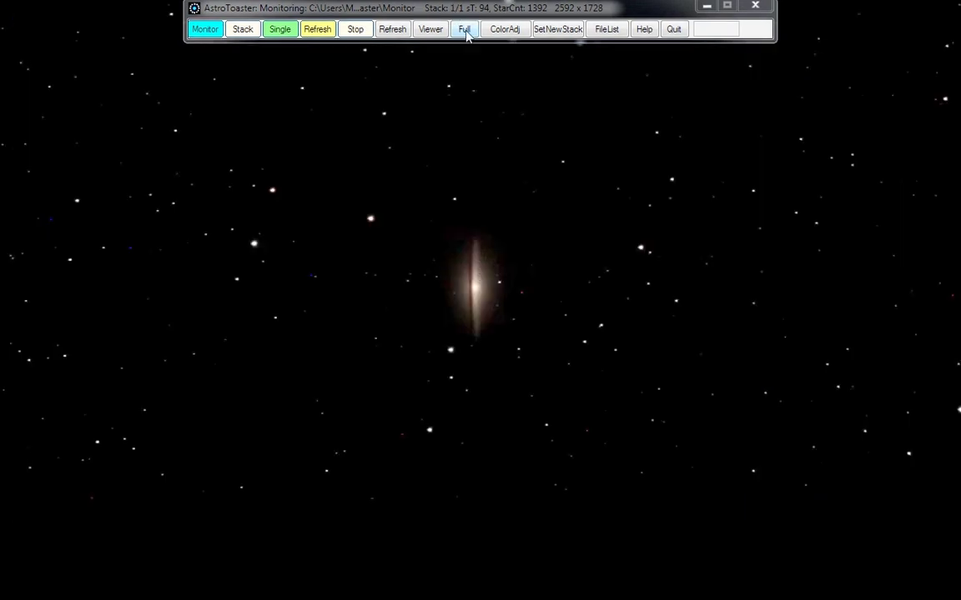
{"action": "left_click", "coordinate": [505, 29]}
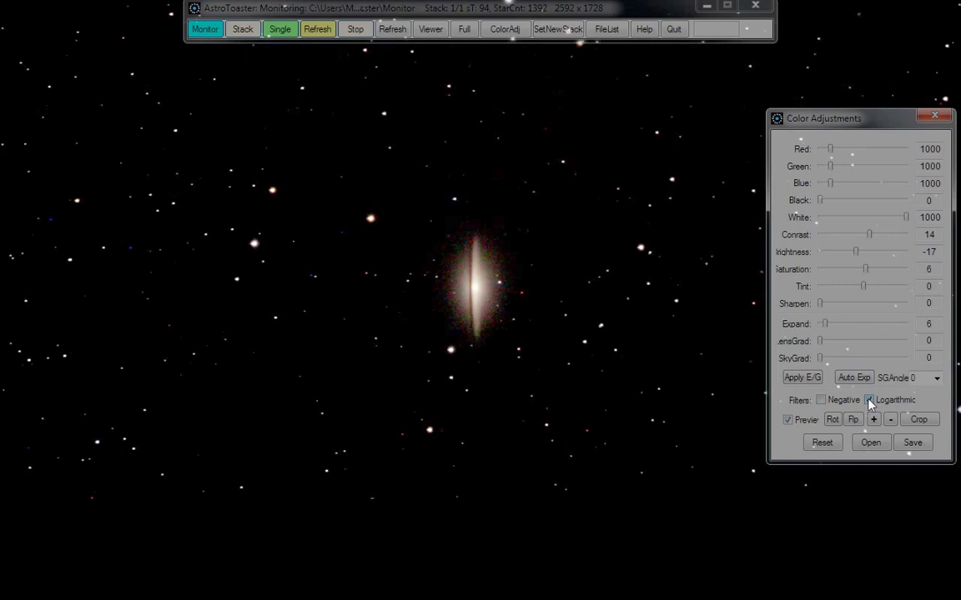
{"action": "left_click", "coordinate": [869, 401]}
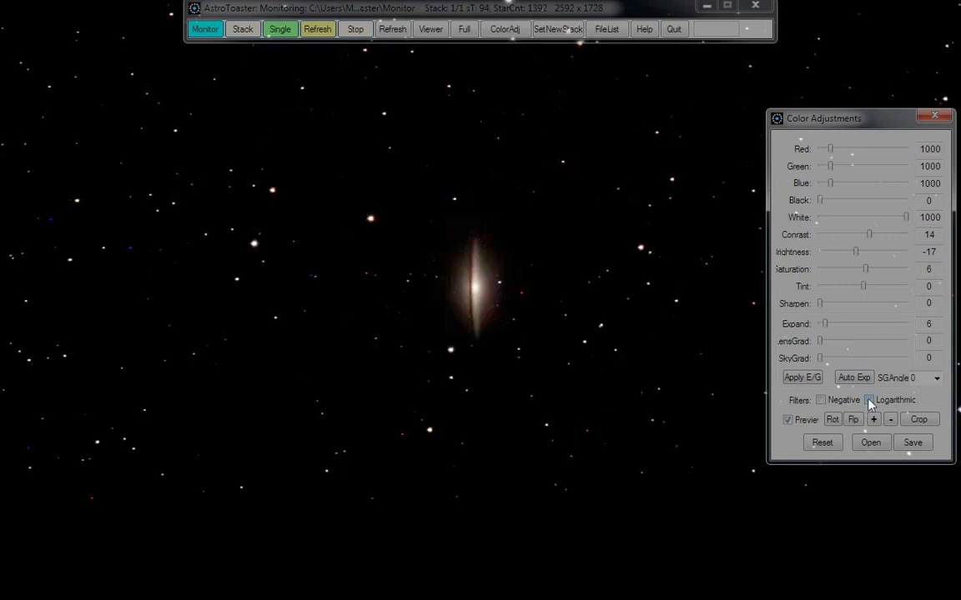
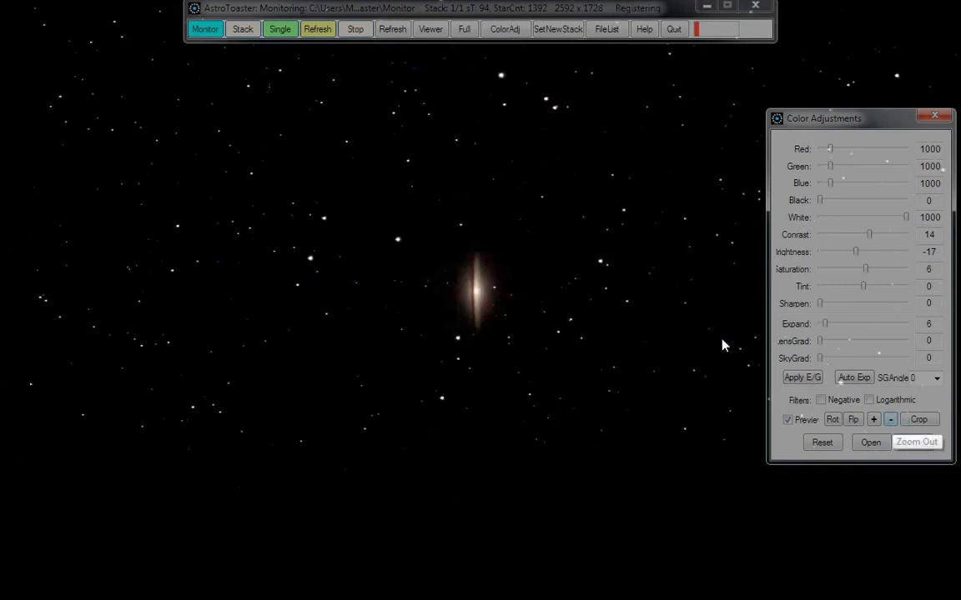
{"action": "left_click_drag", "start_coordinate": [588, 285], "coordinate": [592, 398]}
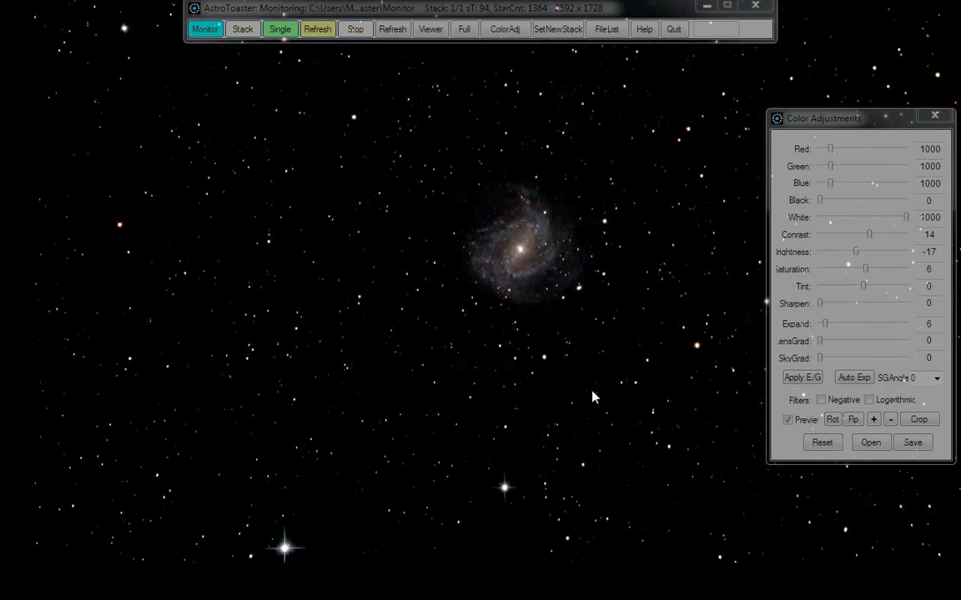
Enlarge the spiral galaxy near the middle of the view and raise the image brightness to -4
{"action": "left_click", "coordinate": [874, 420]}
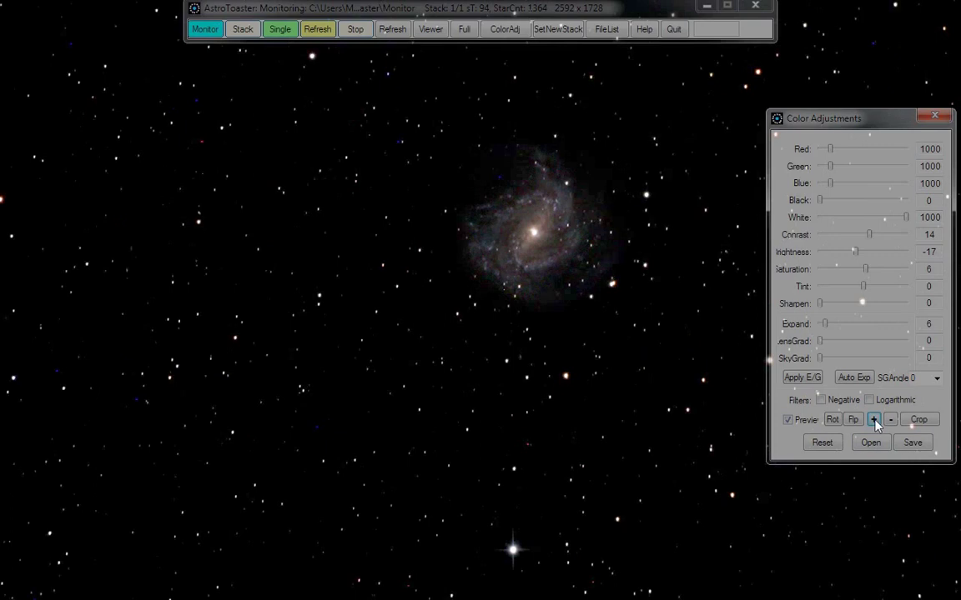
{"action": "left_click_drag", "start_coordinate": [647, 328], "coordinate": [601, 357]}
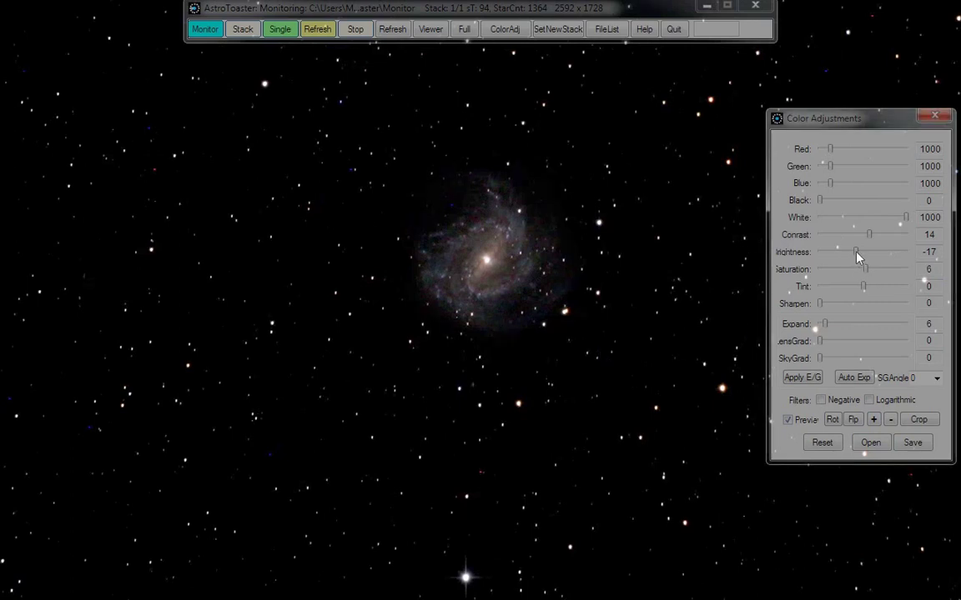
{"action": "left_click_drag", "start_coordinate": [856, 256], "coordinate": [858, 256]}
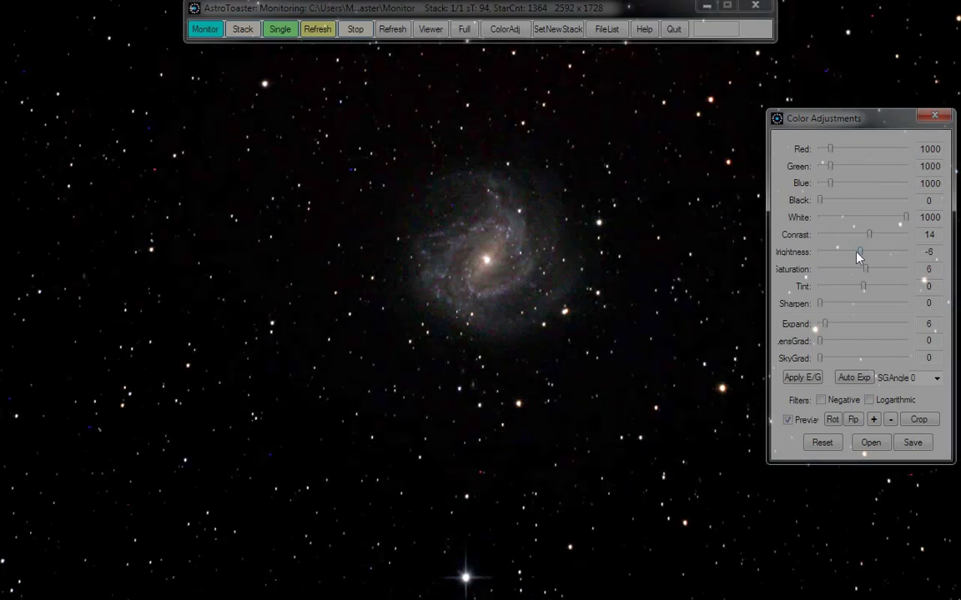
{"action": "left_click_drag", "start_coordinate": [857, 256], "coordinate": [858, 256]}
Zoom in one more level on the spiral galaxy, shifting it downward, and lower the brightness to -8
{"action": "left_click", "coordinate": [873, 420]}
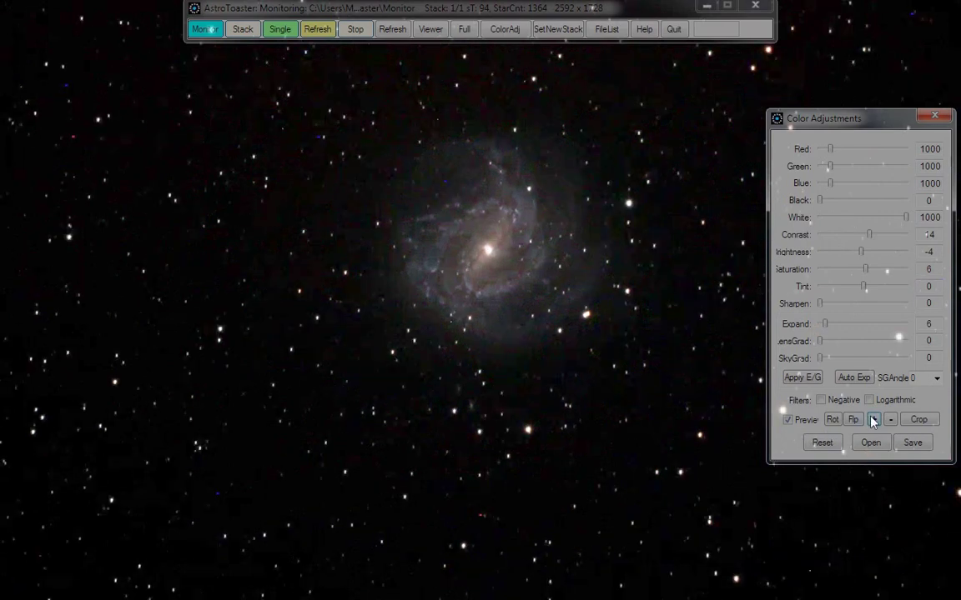
{"action": "left_click_drag", "start_coordinate": [607, 286], "coordinate": [593, 364]}
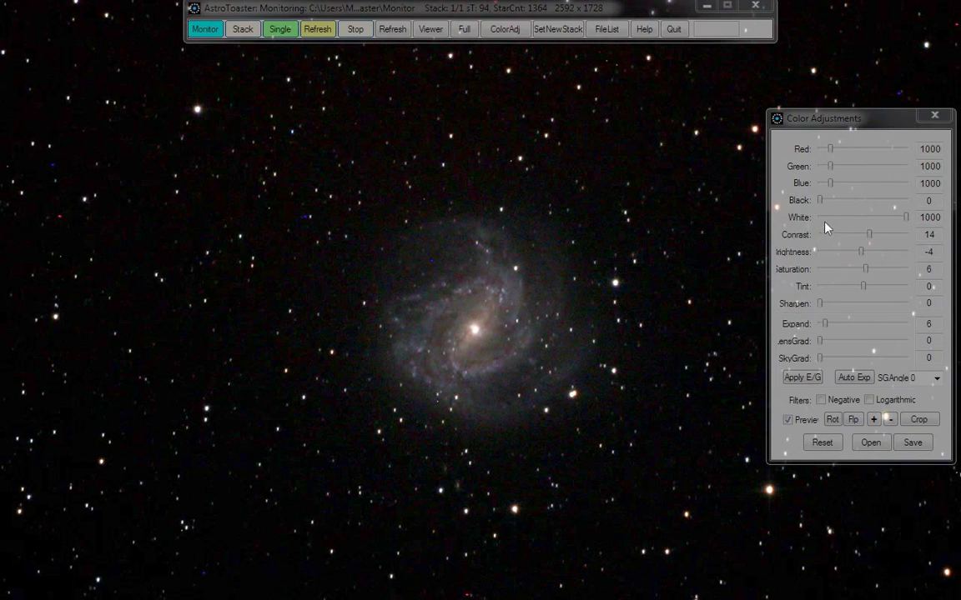
{"action": "left_click", "coordinate": [863, 256]}
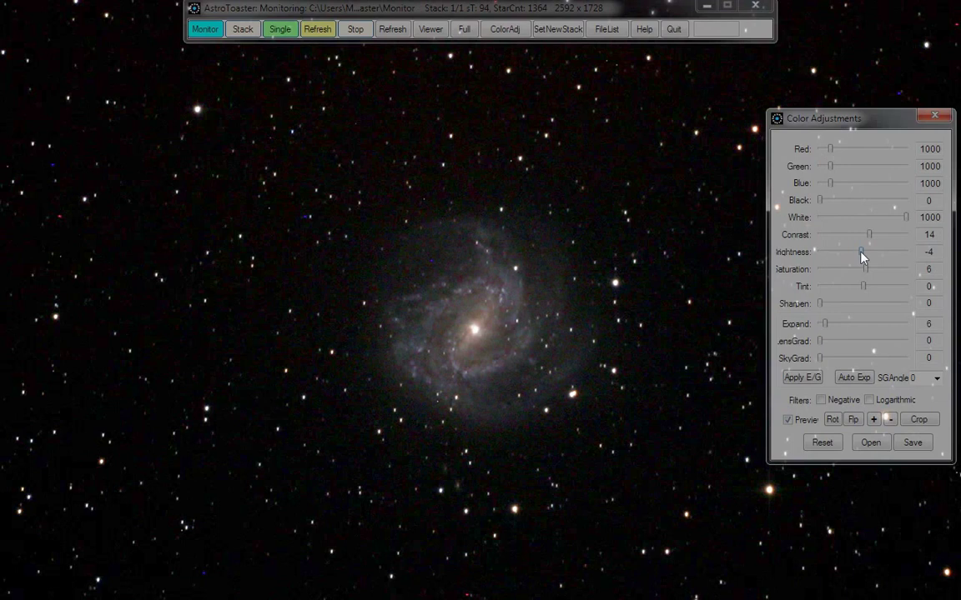
{"action": "key", "text": "Left"}
{"action": "key", "text": "Left"}
{"action": "key", "text": "Left"}
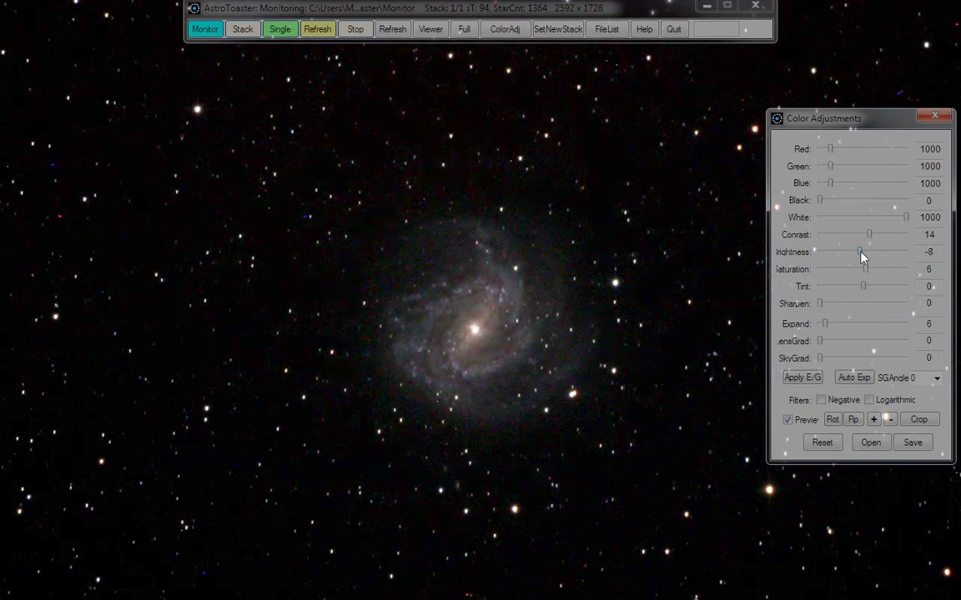